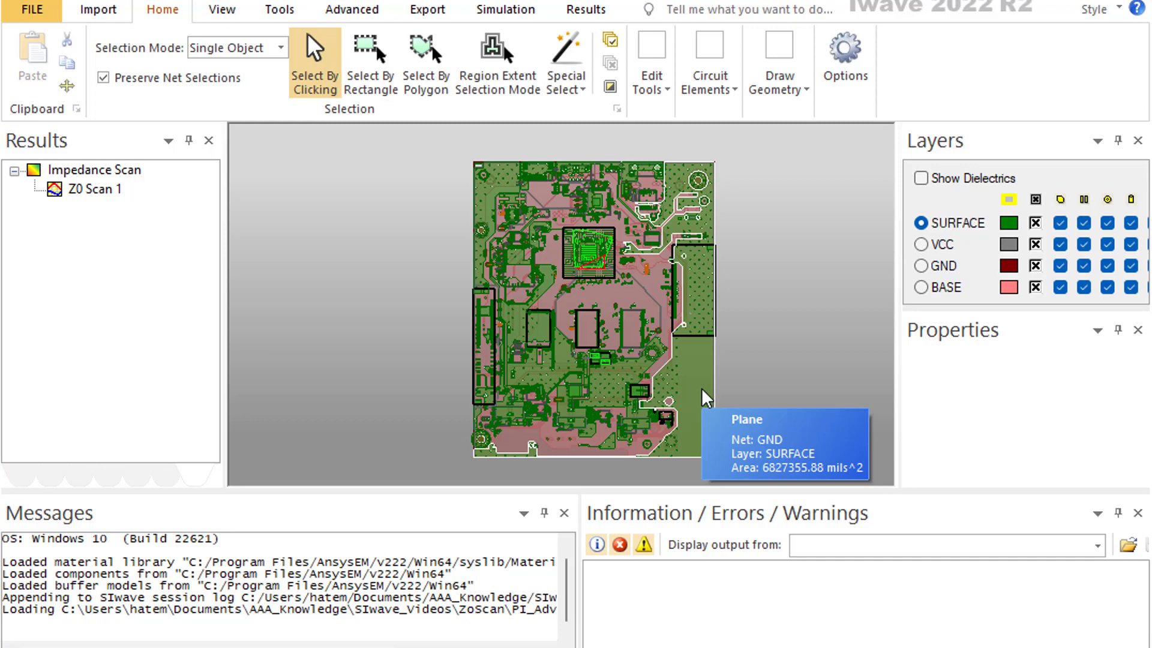
Step: Clear the GND plane selection and switch to the Simulation tab
{"action": "key", "text": "Escape"}
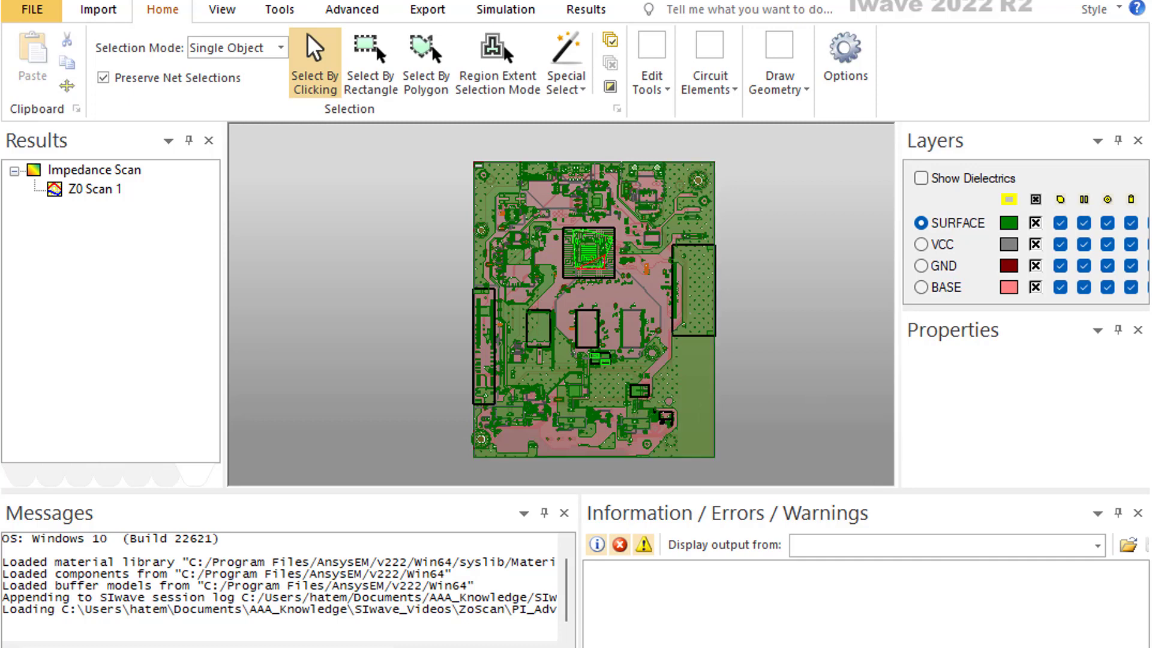
{"action": "key", "text": "alt+s"}
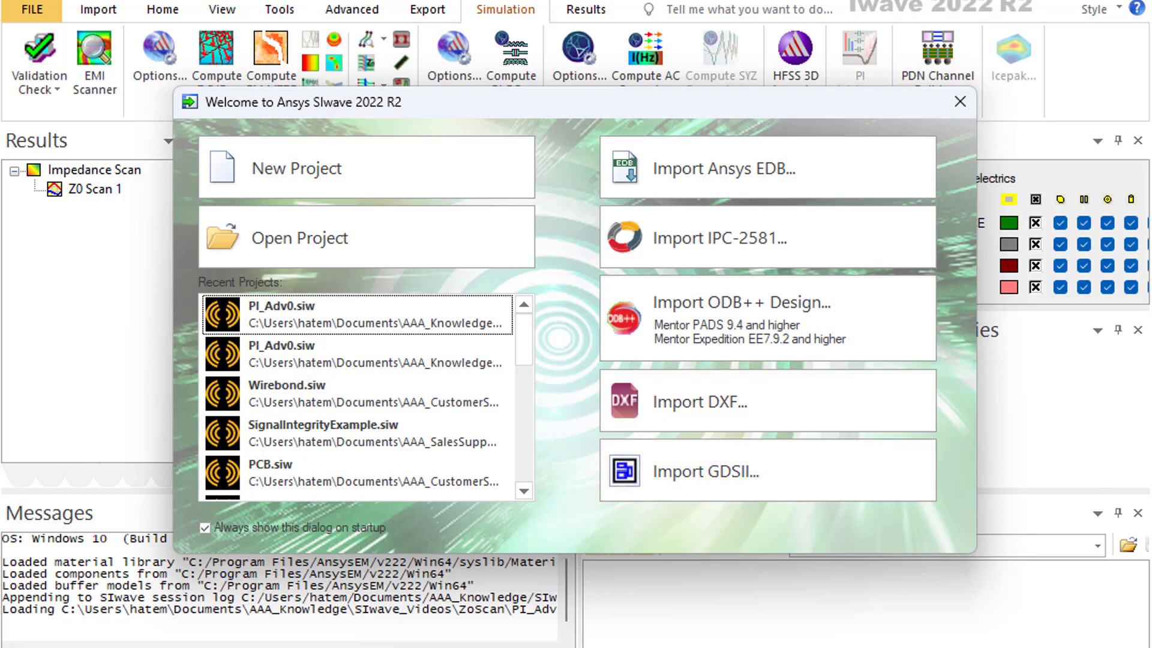
Step: Dismiss the welcome dialog and review the SURFACE, VCC, GND, BASE layer stackup
{"action": "key", "text": "Escape"}
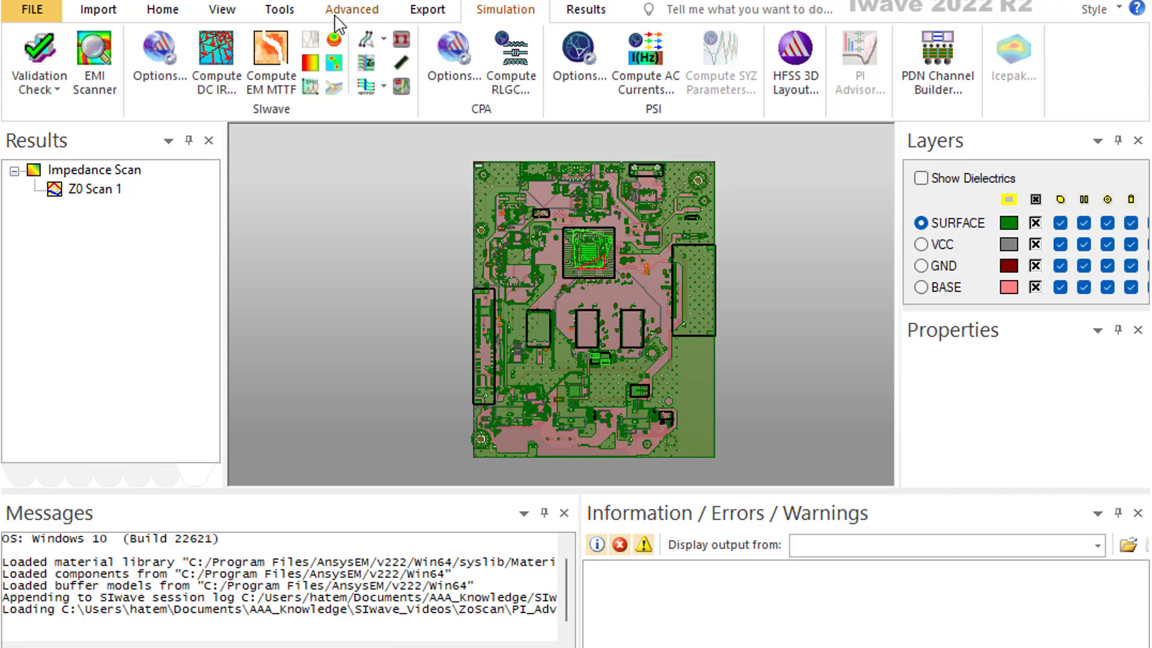
{"action": "left_click", "coordinate": [161, 17]}
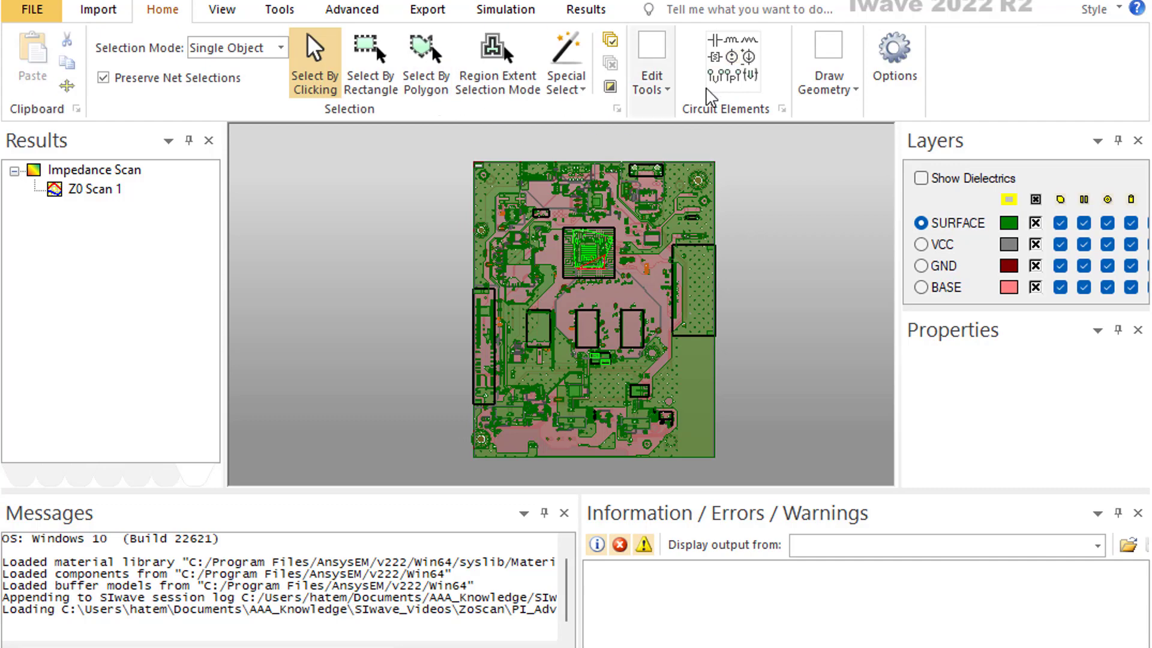
{"action": "left_click", "coordinate": [666, 96]}
{"action": "left_click", "coordinate": [677, 144]}
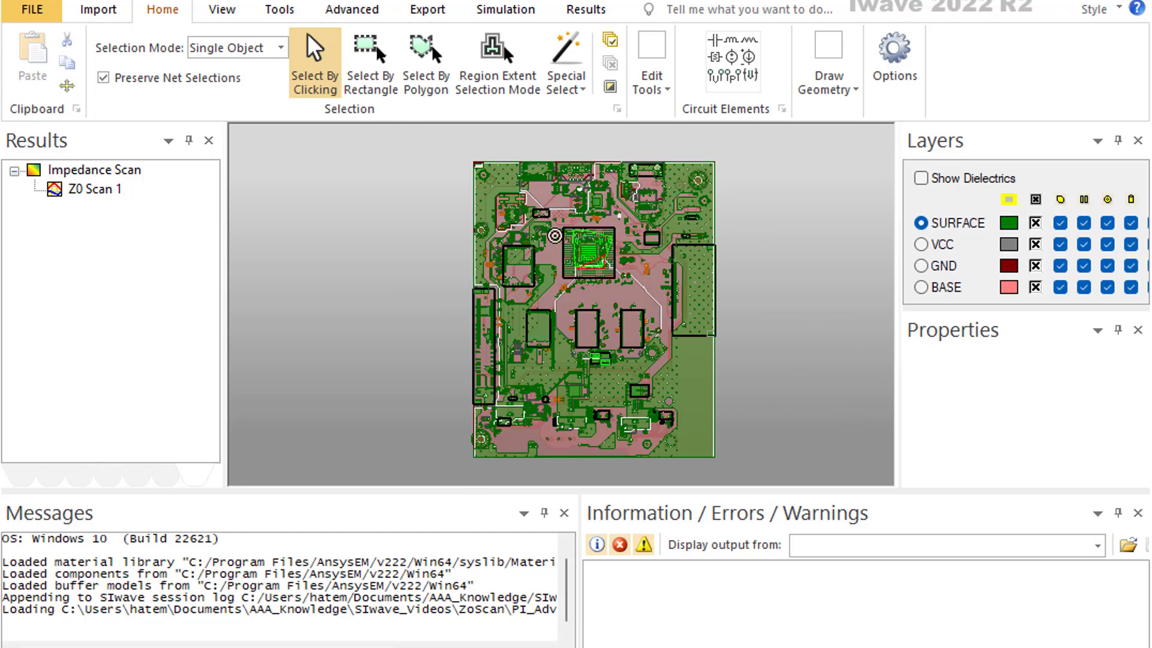
{"action": "left_click", "coordinate": [481, 12]}
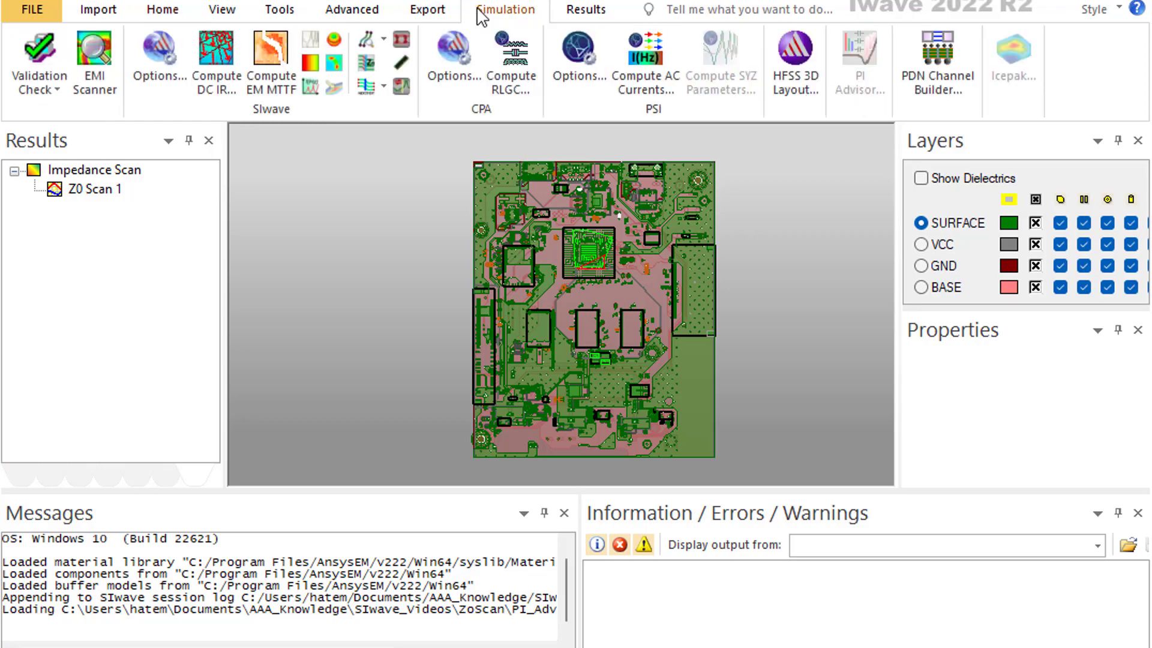
Step: Open the Z0 Scan 1 impedance setup: 38 single-ended nets, 50 ohm nominal
{"action": "left_click", "coordinate": [368, 66]}
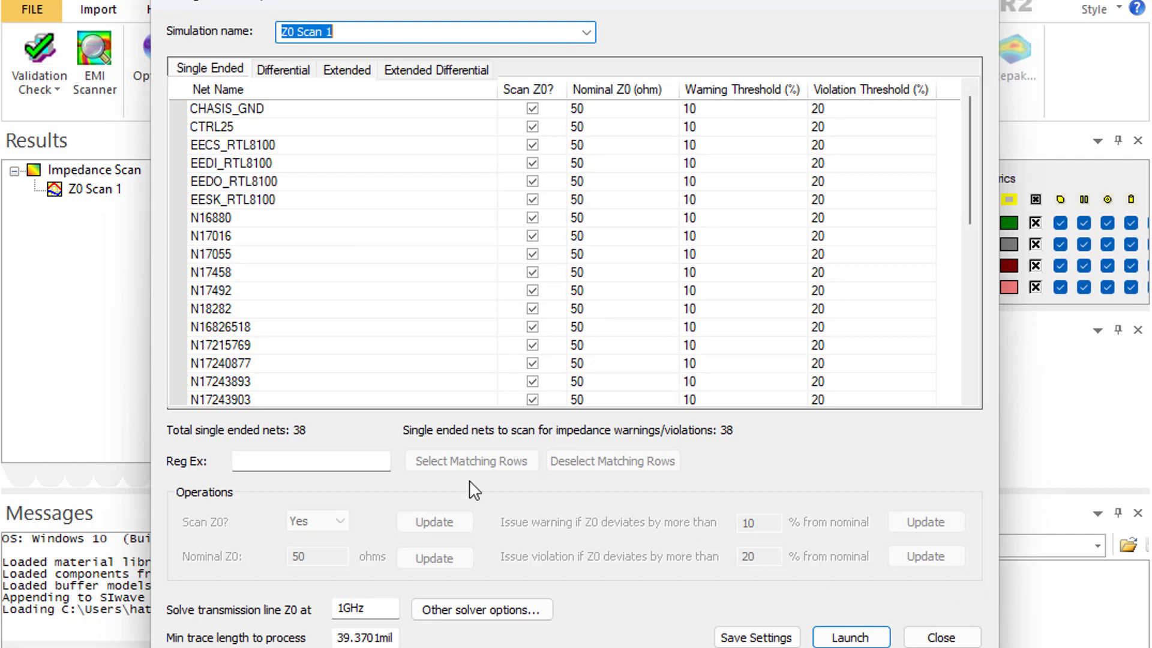
{"action": "left_click", "coordinate": [213, 70]}
{"action": "left_click", "coordinate": [284, 70]}
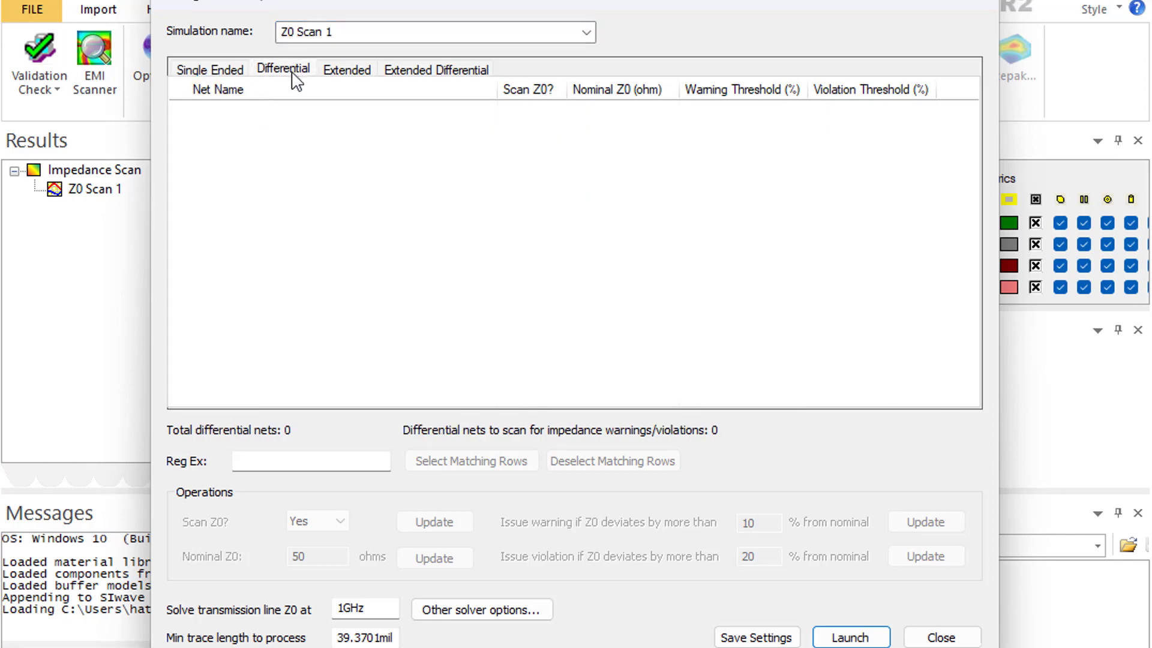
{"action": "left_click", "coordinate": [347, 70]}
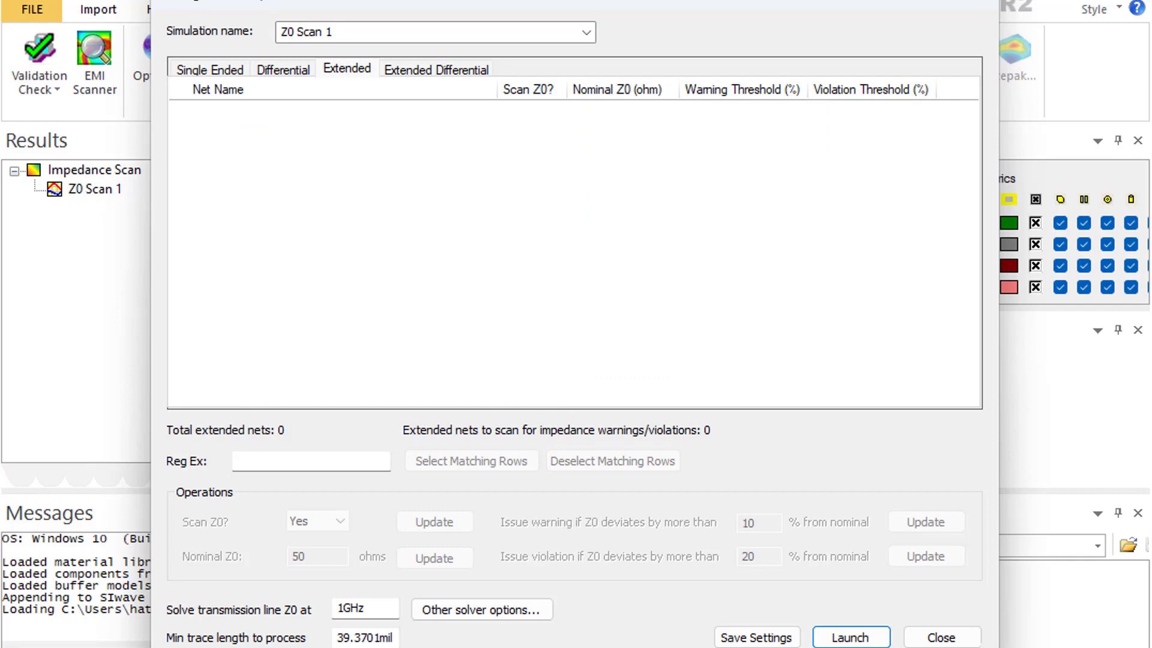
{"action": "left_click", "coordinate": [209, 71]}
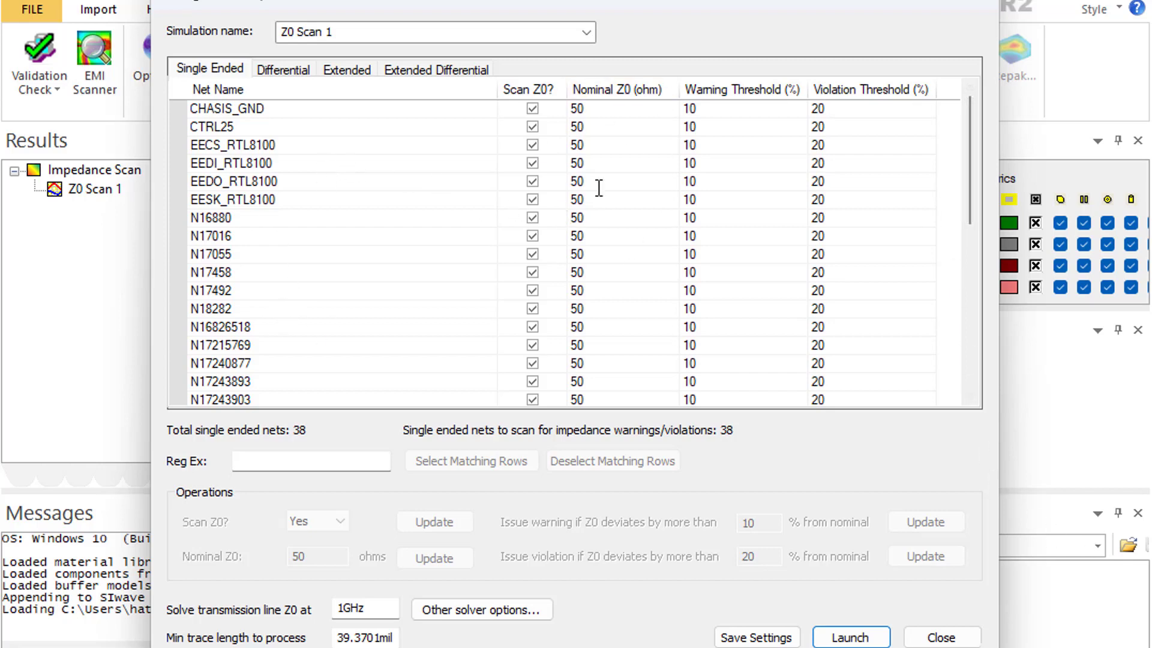
{"action": "left_click", "coordinate": [287, 70]}
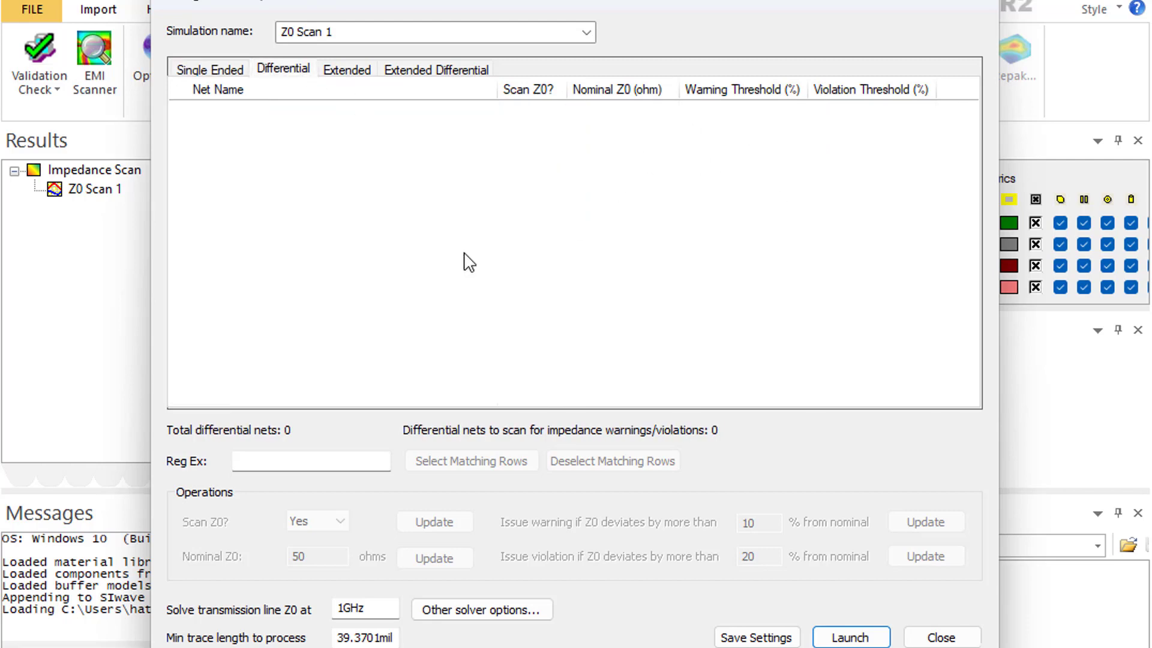
{"action": "left_click", "coordinate": [207, 70]}
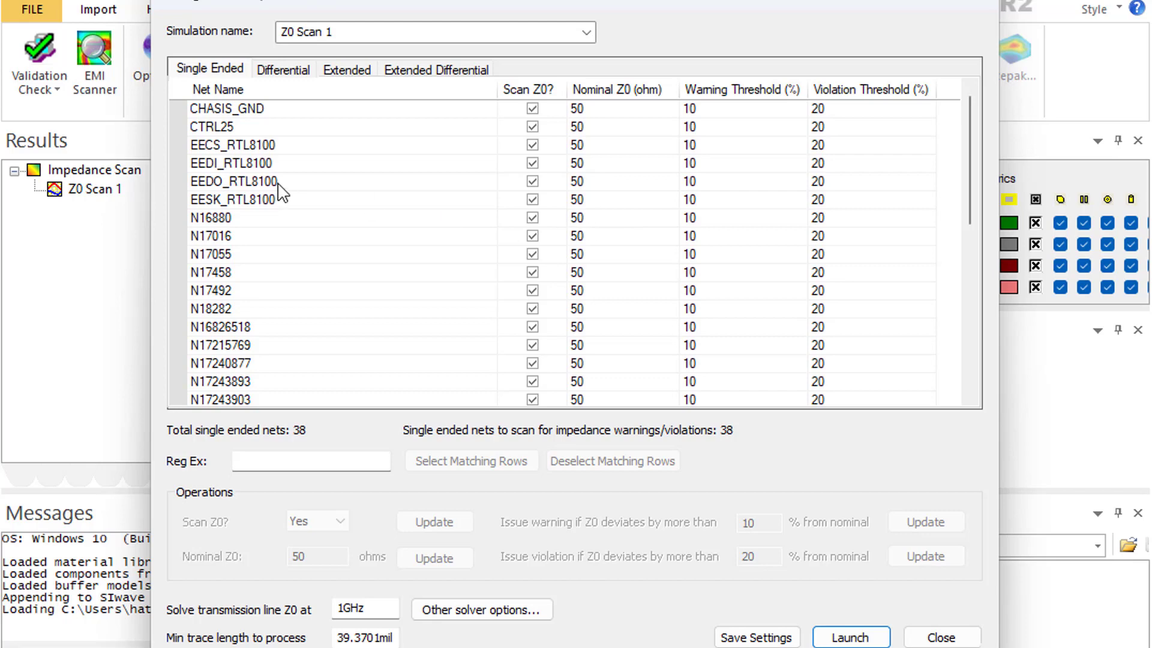
{"action": "left_click", "coordinate": [172, 164]}
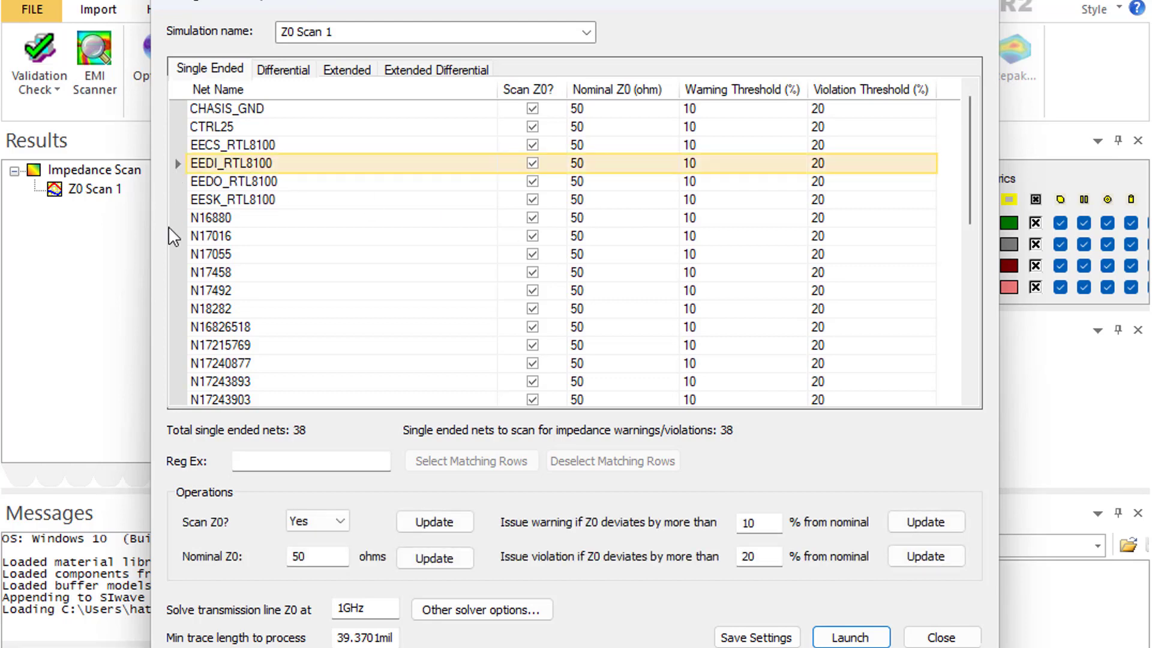
{"action": "left_click", "coordinate": [179, 327], "text": "shift"}
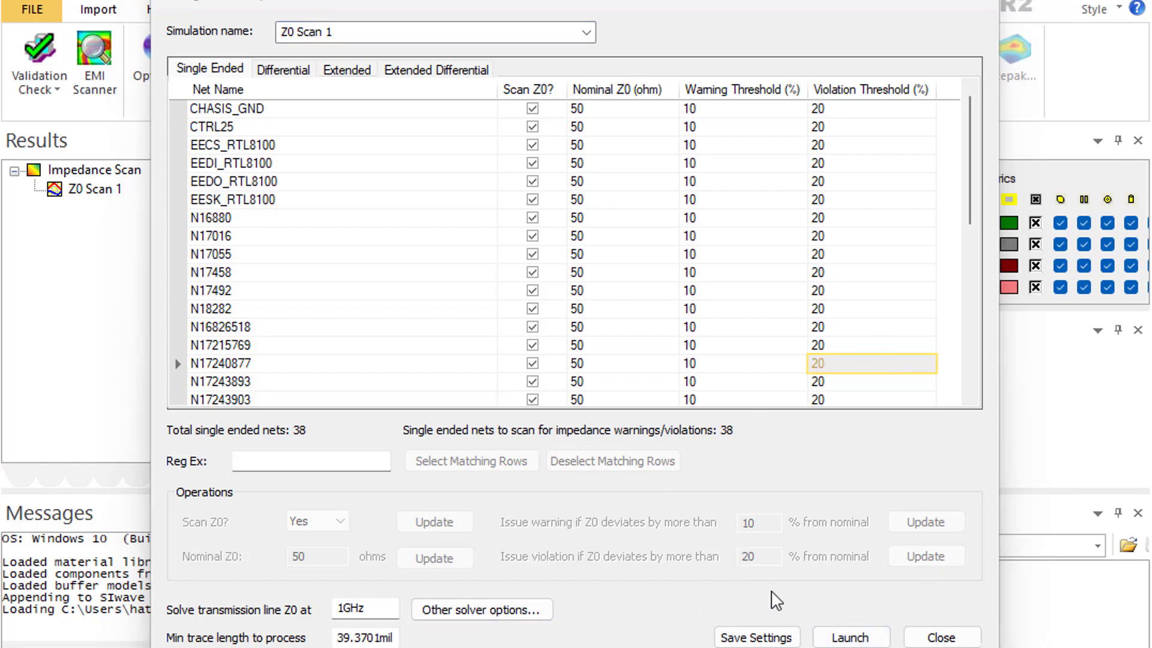
Step: Rerun Z0 Scan 1, overwriting its existing results
{"action": "left_click", "coordinate": [849, 637]}
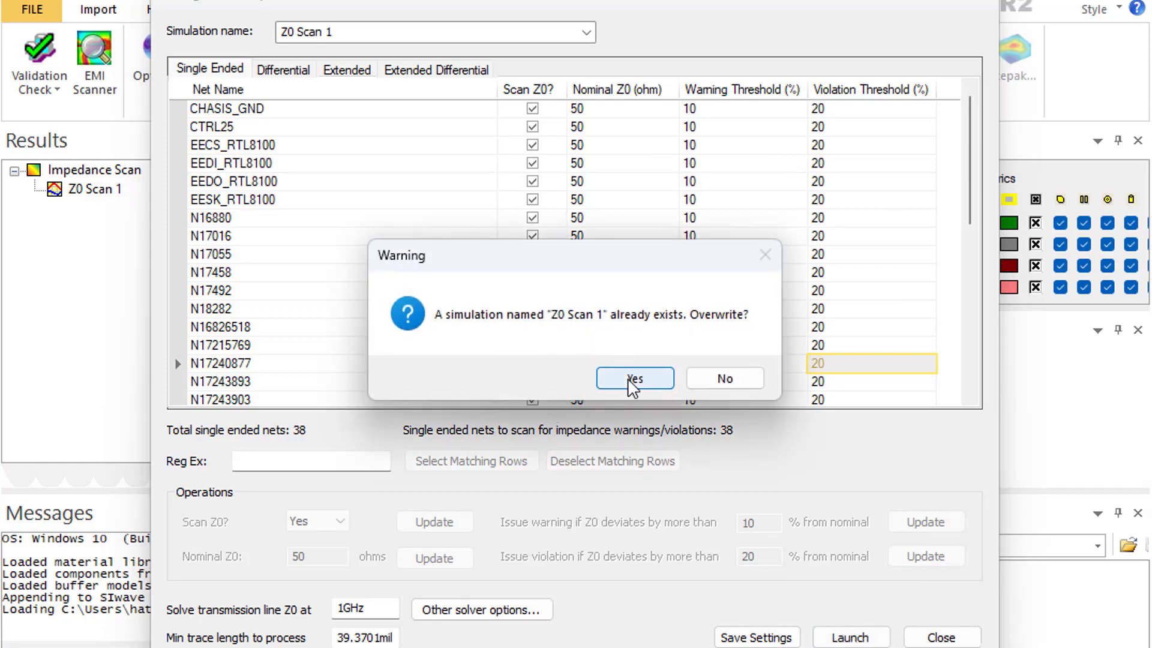
{"action": "left_click", "coordinate": [634, 379]}
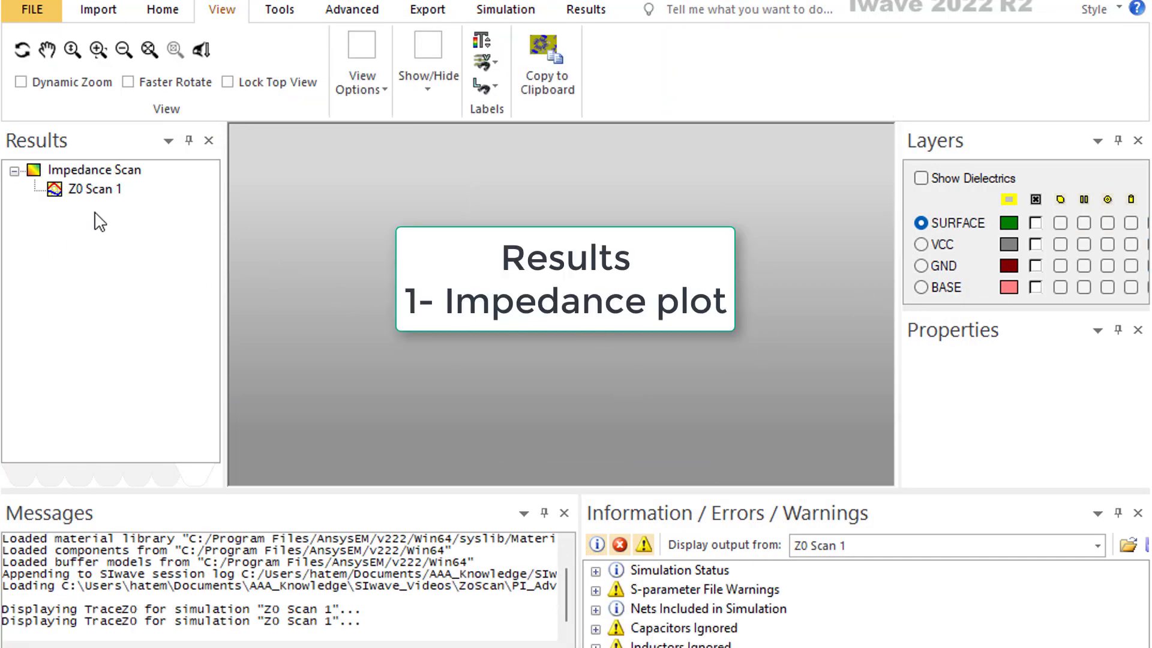
Step: Display the Z0 Scan 1 trace impedance plot and move its window off the layout
{"action": "right_click", "coordinate": [90, 193]}
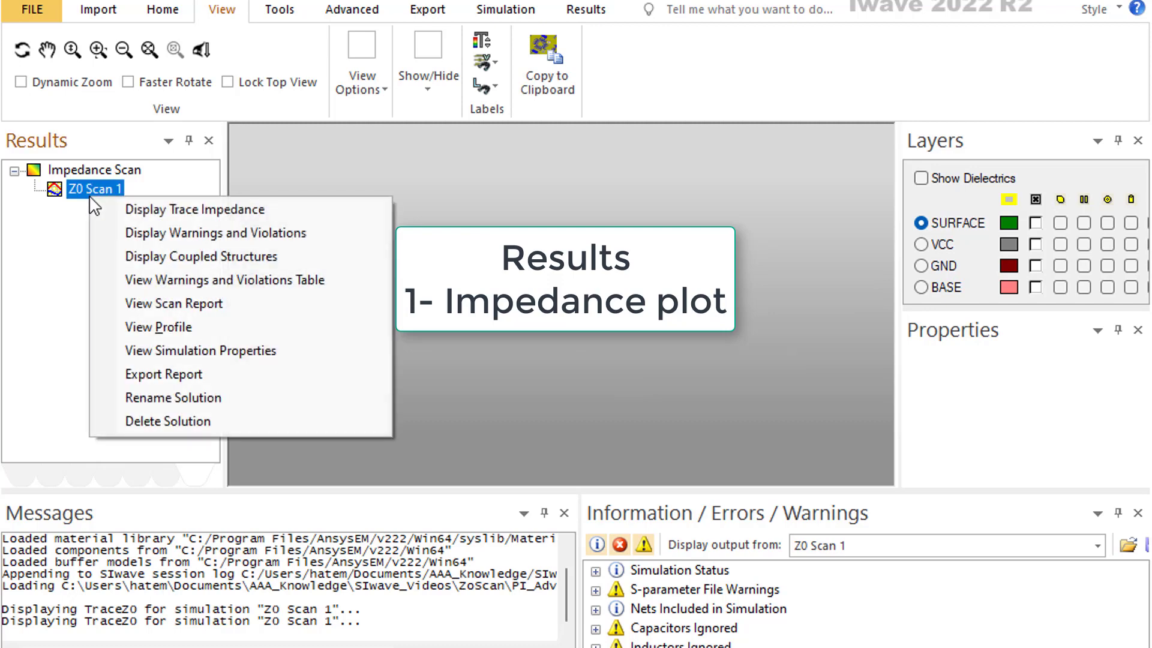
{"action": "left_click", "coordinate": [153, 210]}
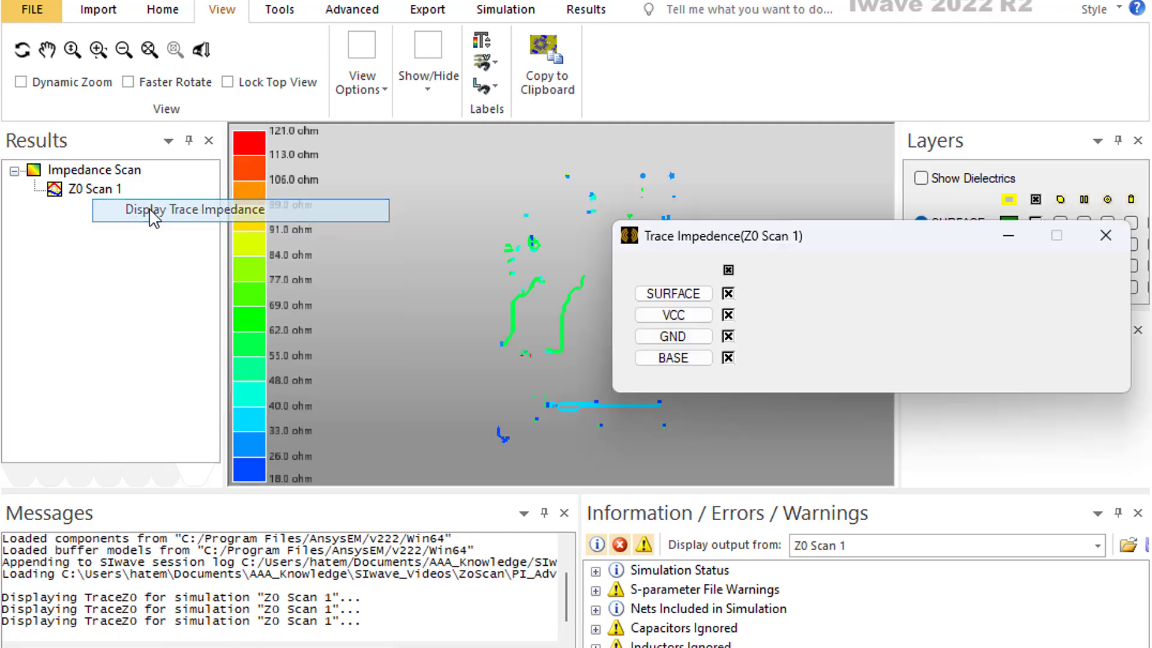
{"action": "left_click_drag", "start_coordinate": [863, 252], "coordinate": [1000, 268]}
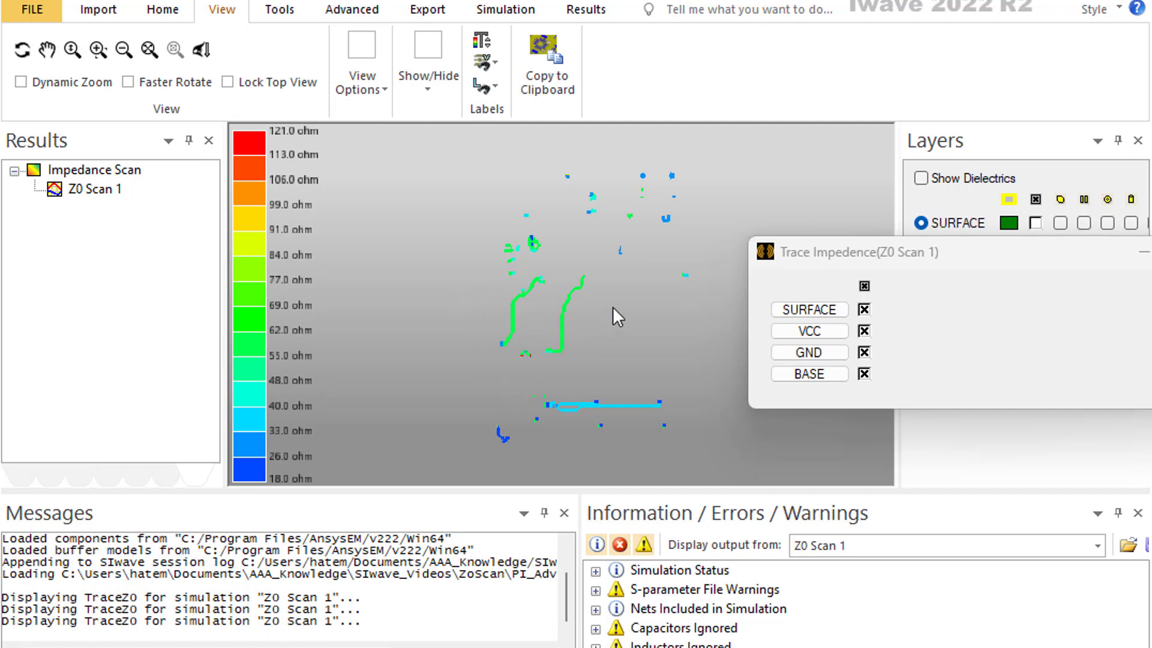
{"action": "scroll", "coordinate": [561, 317], "scroll_direction": "up", "scroll_amount": 5}
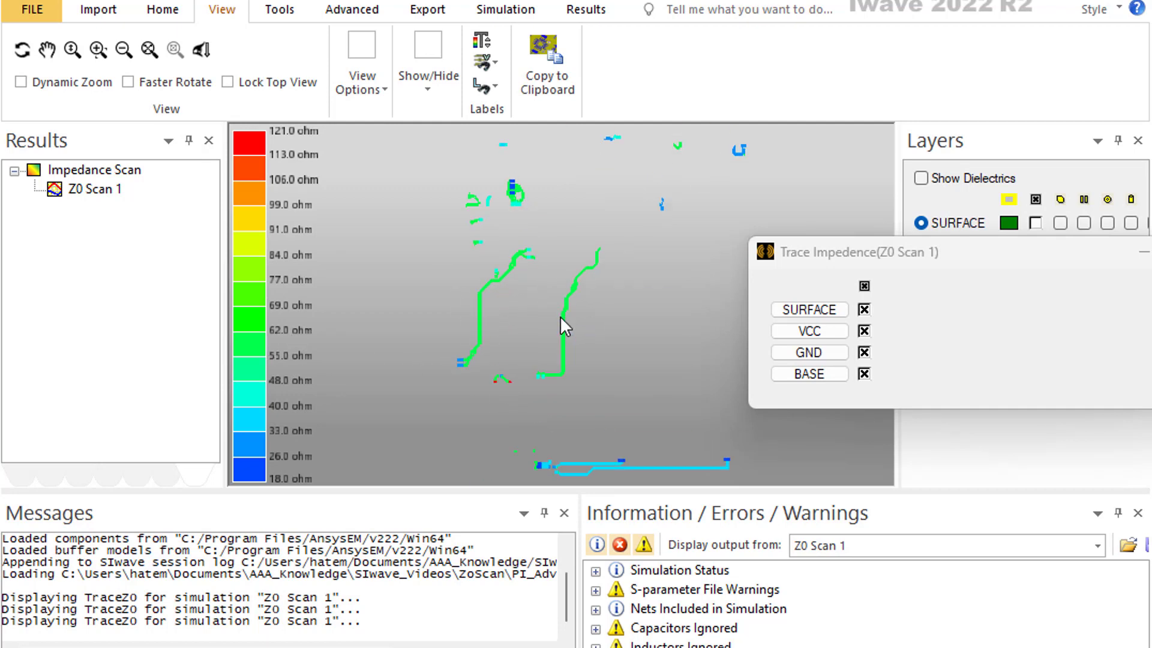
{"action": "scroll", "coordinate": [564, 315], "scroll_direction": "up", "scroll_amount": 3}
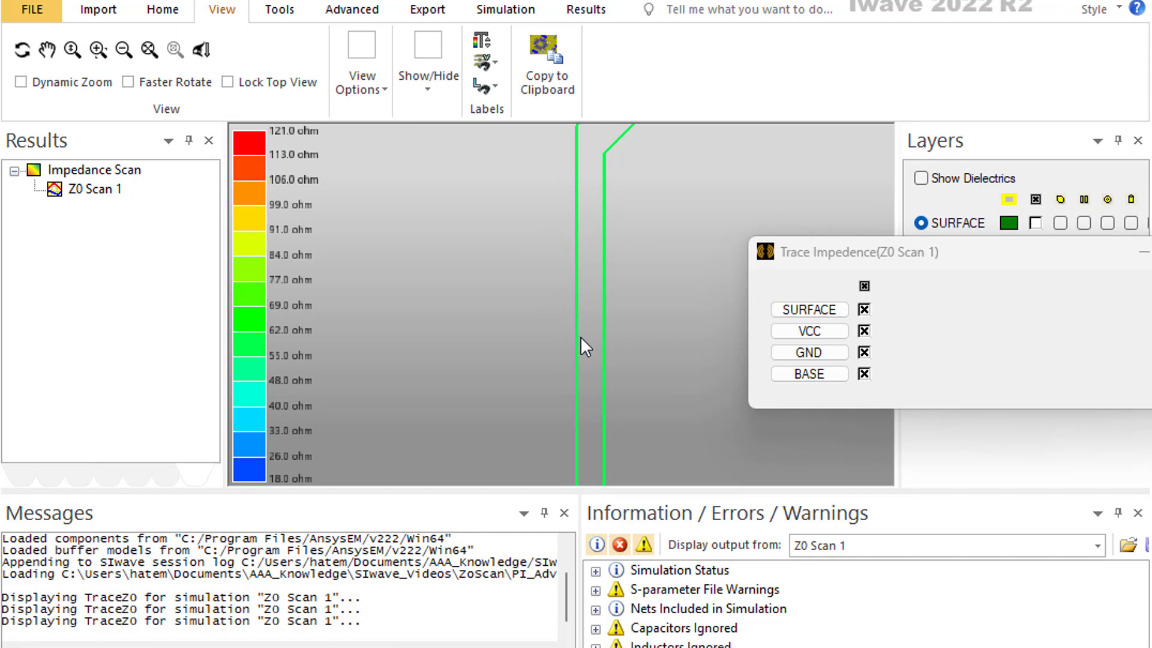
{"action": "scroll", "coordinate": [544, 330], "scroll_direction": "down", "scroll_amount": 2}
{"action": "scroll", "coordinate": [565, 300], "scroll_direction": "down", "scroll_amount": 5}
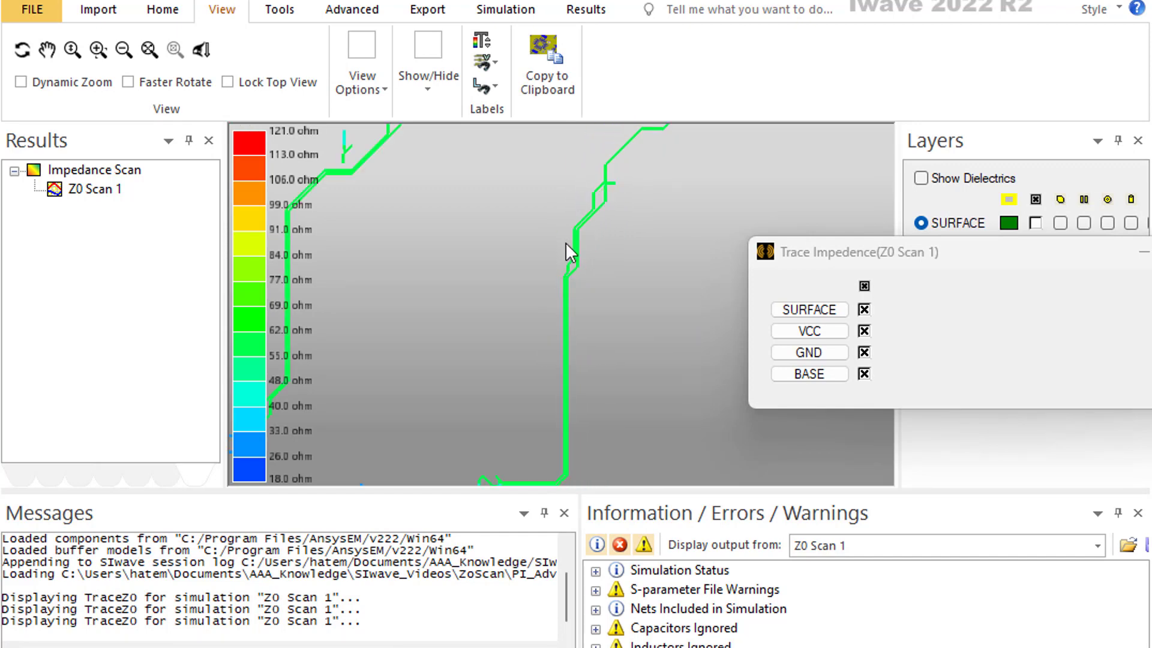
Step: Toggle layer visibility, ending with SURFACE, VCC, GND and BASE traces all shown
{"action": "left_click", "coordinate": [864, 310]}
{"action": "left_click", "coordinate": [863, 352]}
{"action": "left_click", "coordinate": [864, 373]}
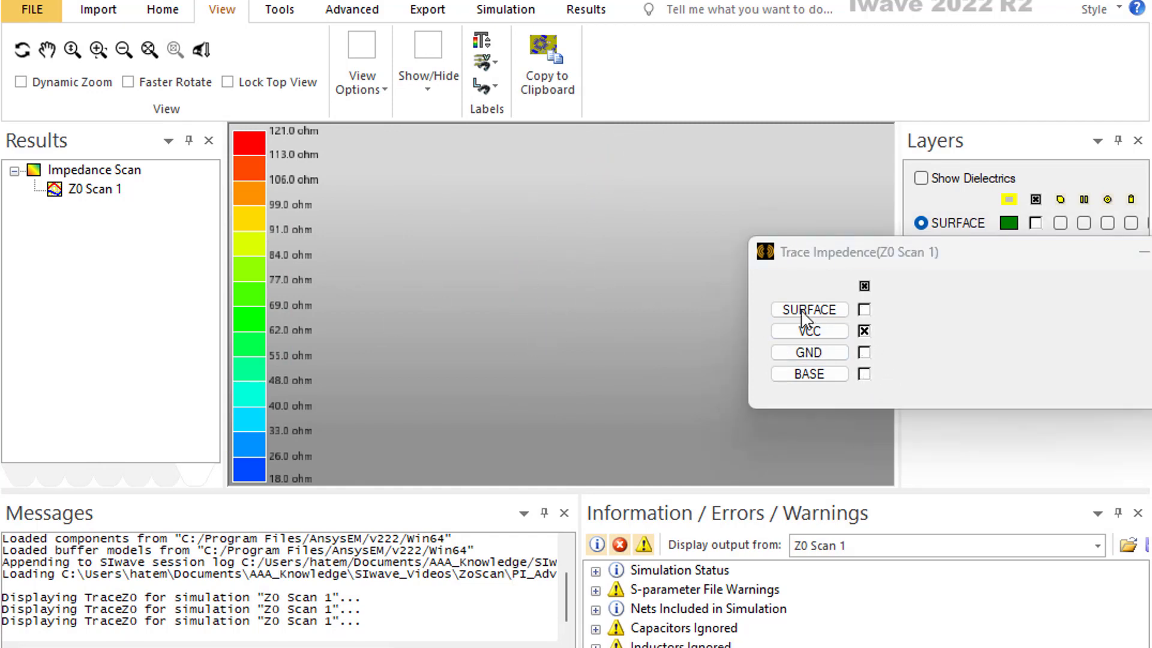
{"action": "left_click", "coordinate": [864, 330]}
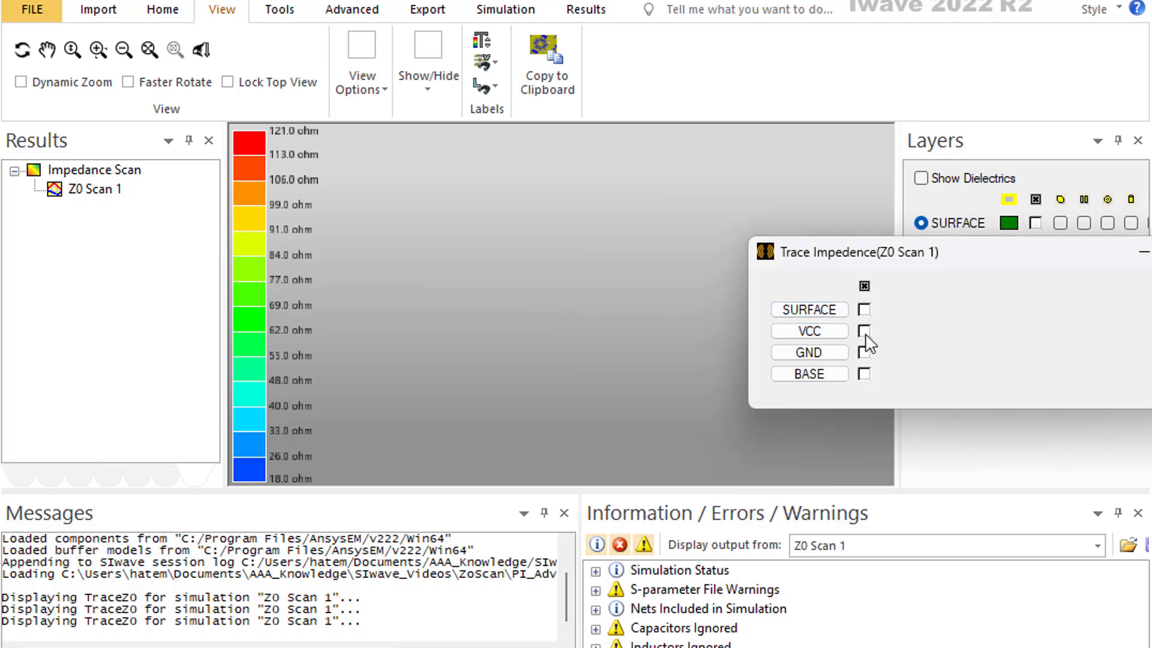
{"action": "left_click", "coordinate": [864, 374]}
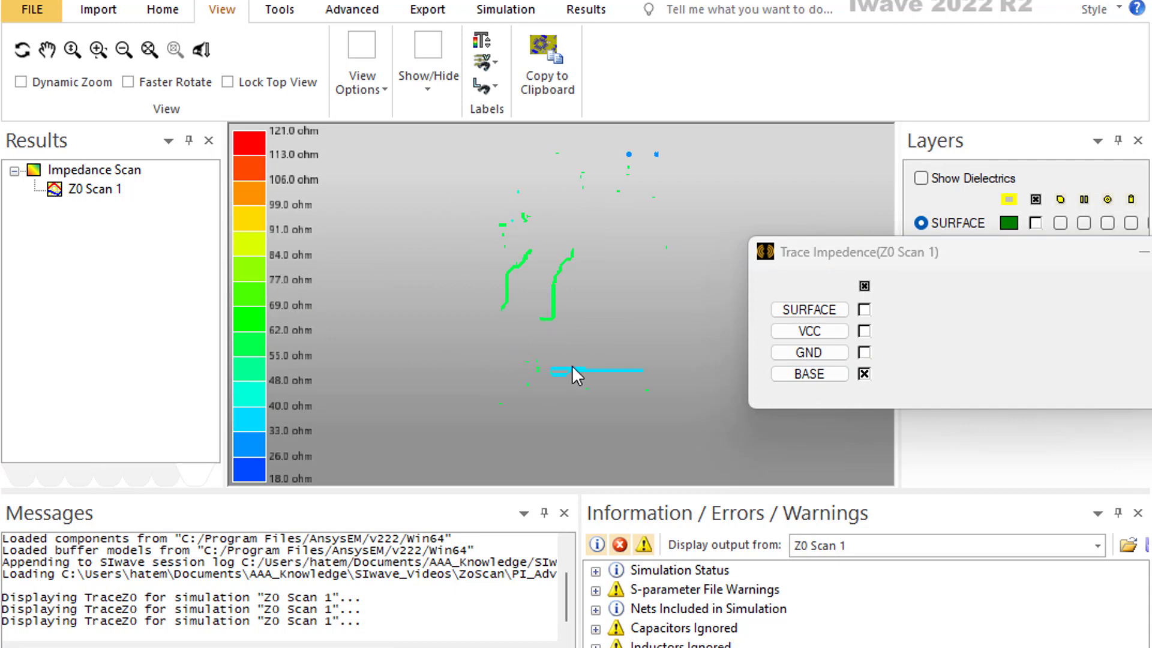
{"action": "left_click", "coordinate": [864, 373]}
{"action": "left_click", "coordinate": [863, 310]}
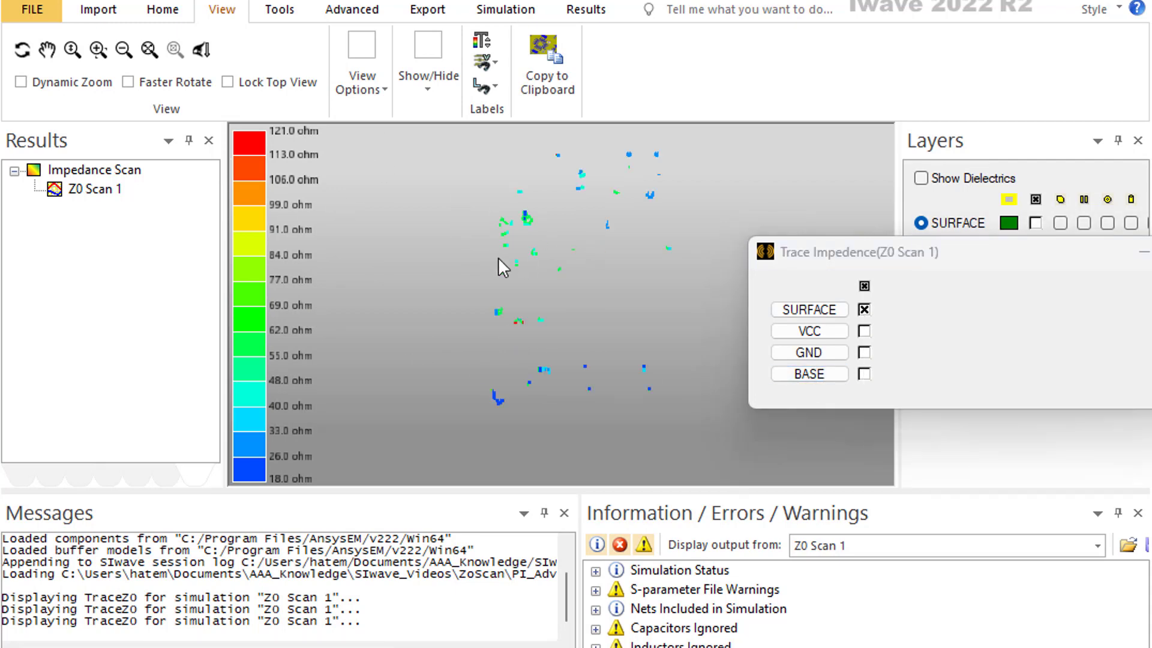
{"action": "left_click", "coordinate": [864, 285]}
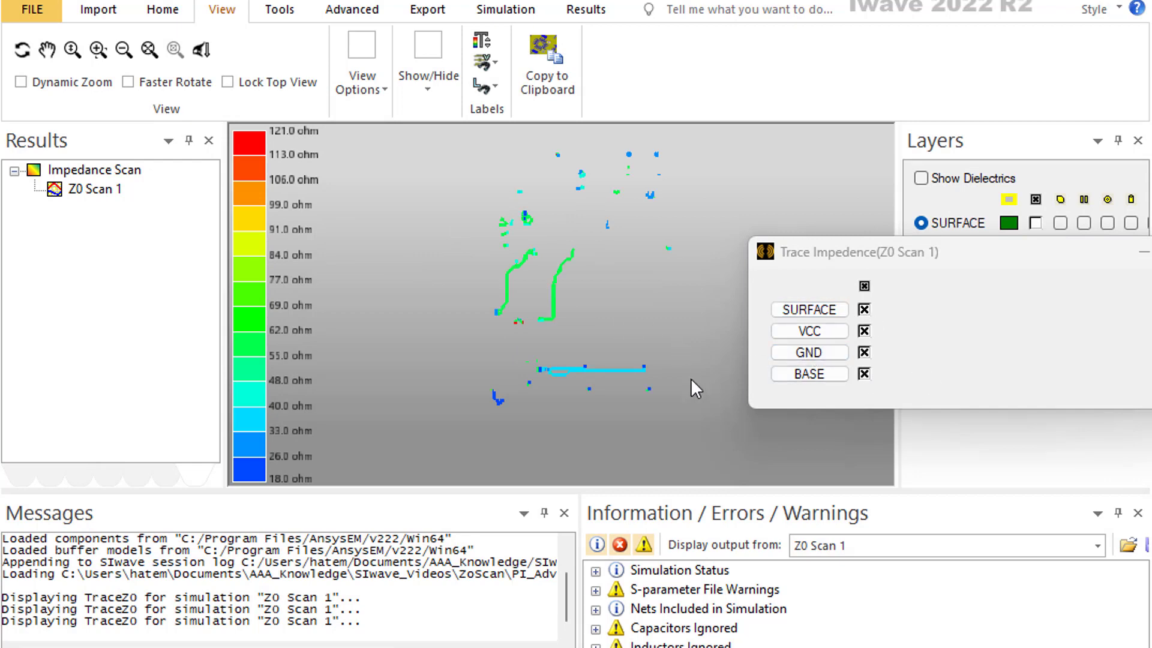
{"action": "double_click", "coordinate": [261, 309]}
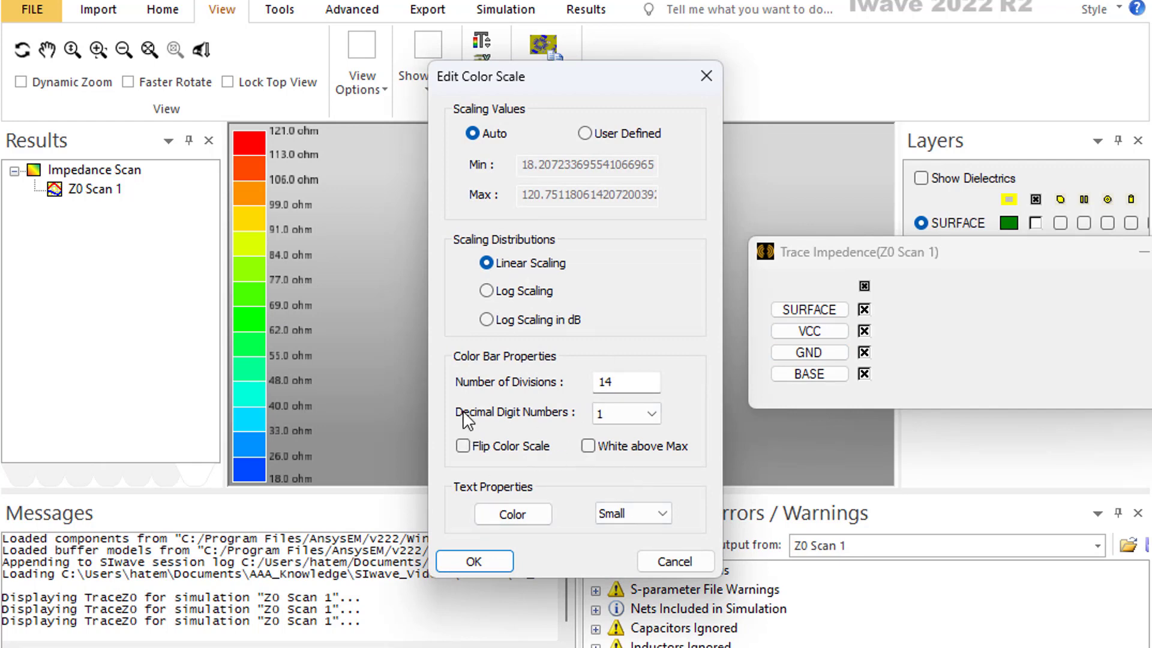
{"action": "left_click", "coordinate": [650, 413]}
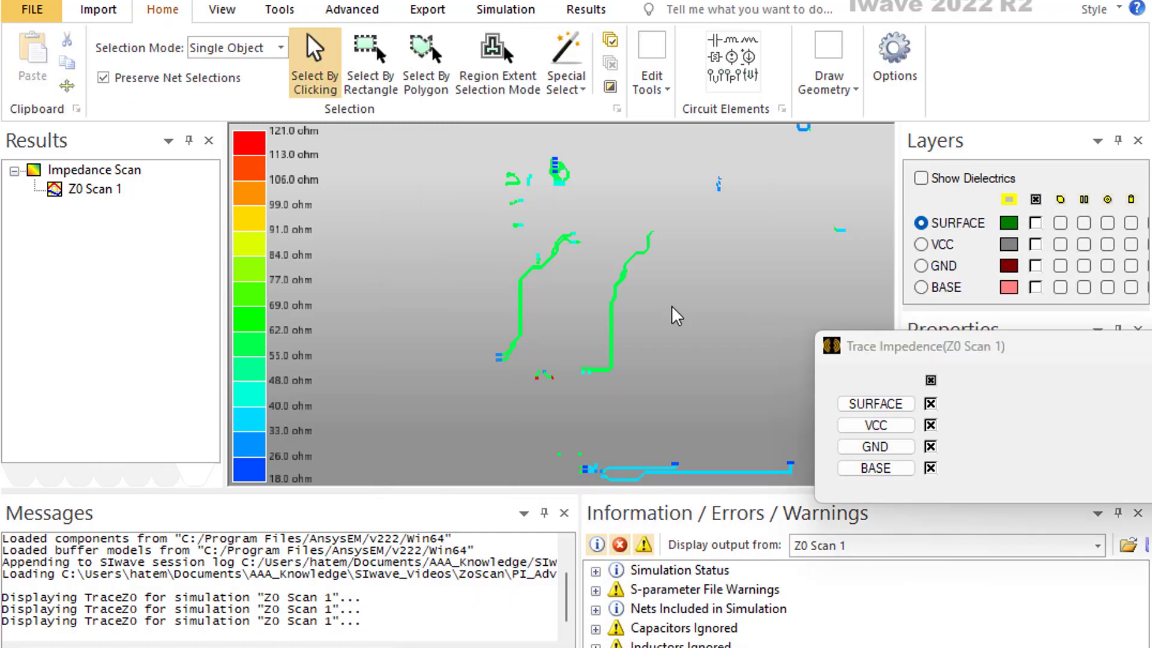
Step: Zoom in on a trace and show trace geometry on all layers, moving the impedance panel aside
{"action": "scroll", "coordinate": [660, 309], "scroll_direction": "up", "scroll_amount": 5}
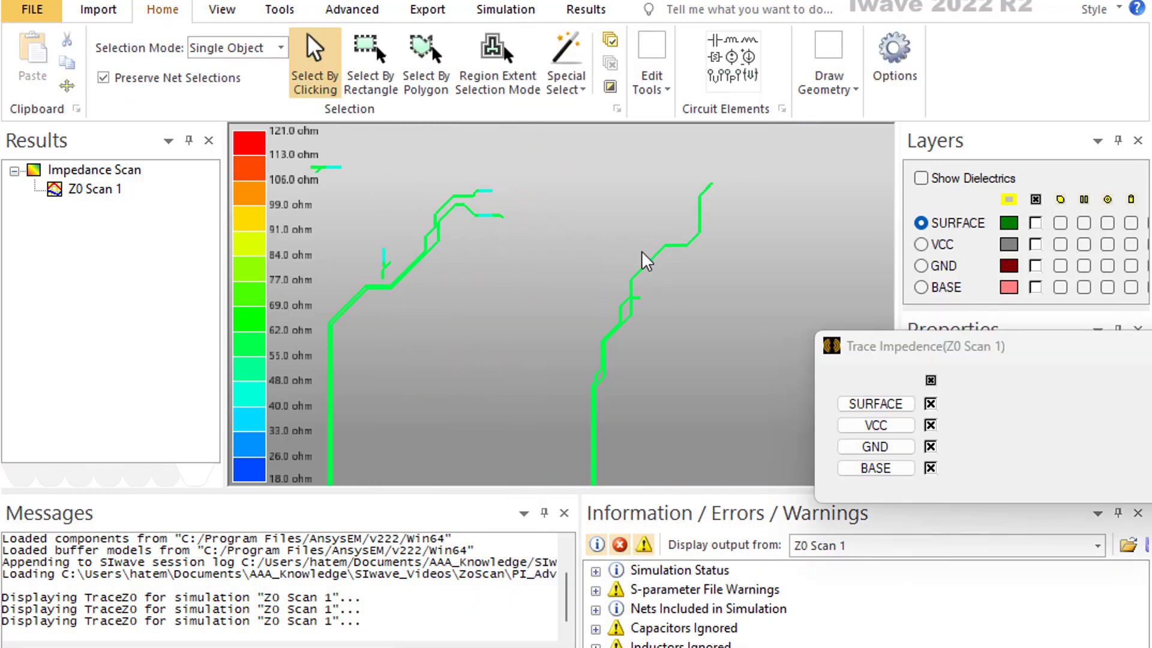
{"action": "scroll", "coordinate": [666, 252], "scroll_direction": "up", "scroll_amount": 4}
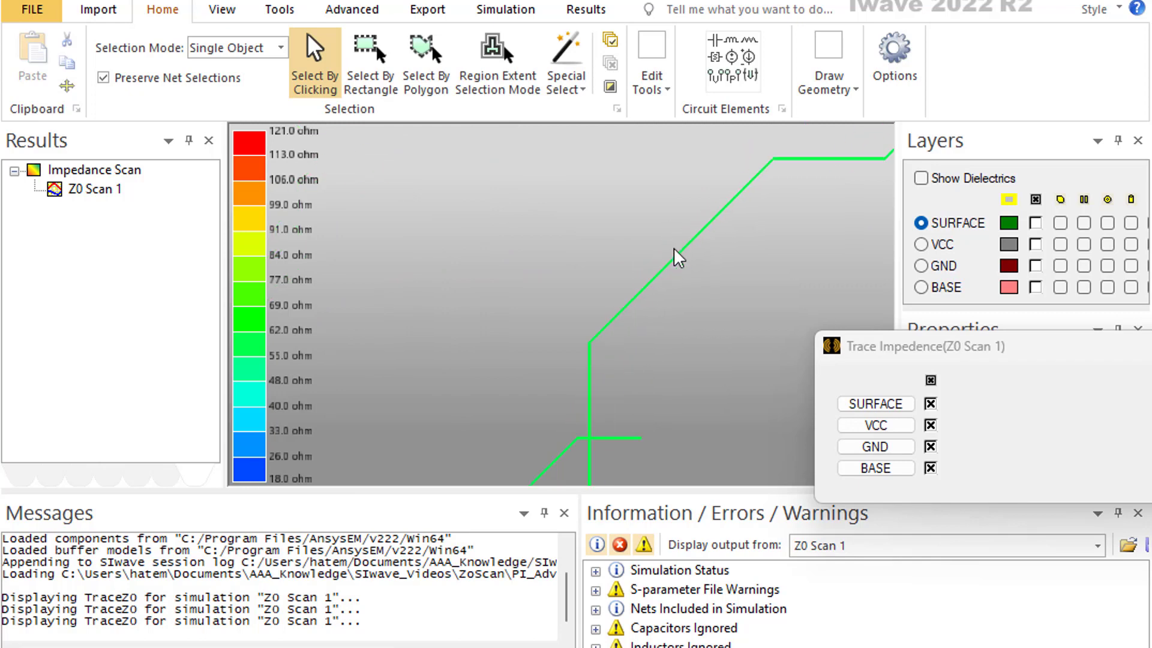
{"action": "mouse_move", "coordinate": [660, 295]}
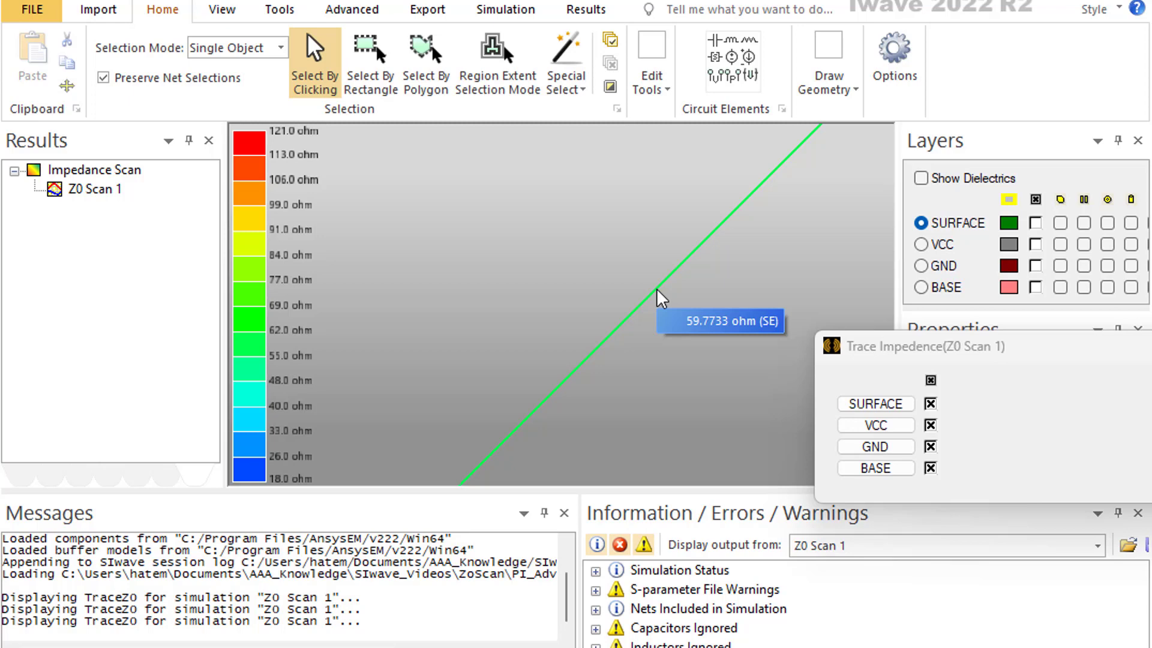
{"action": "left_click", "coordinate": [1084, 202]}
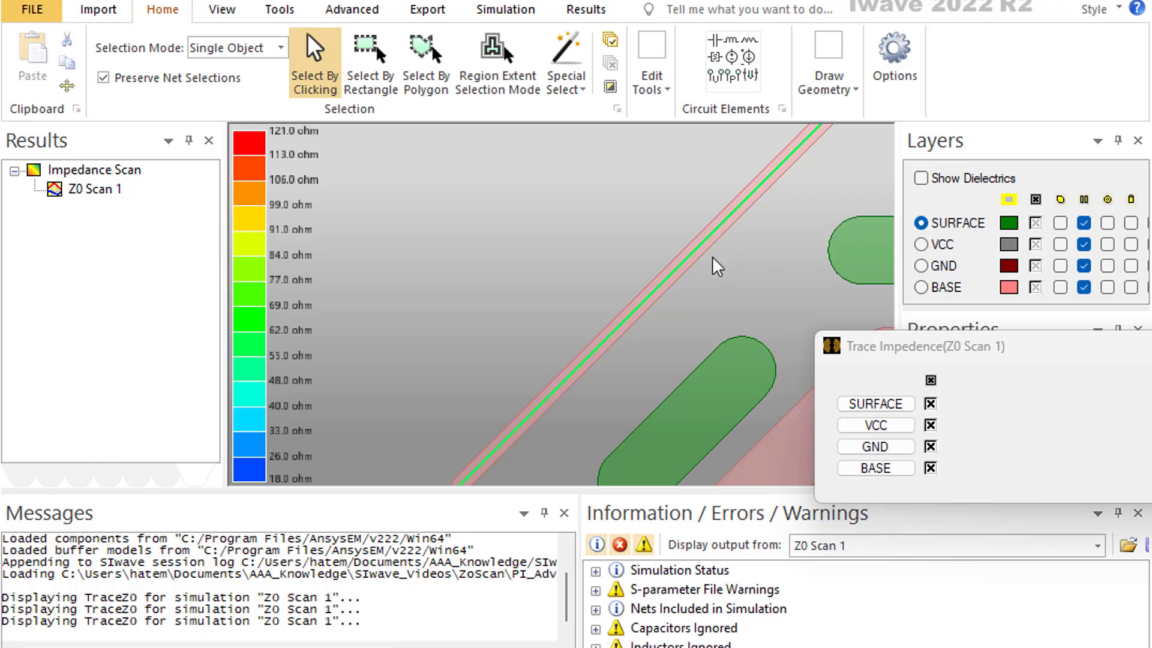
{"action": "scroll", "coordinate": [717, 267], "scroll_direction": "up", "scroll_amount": 3}
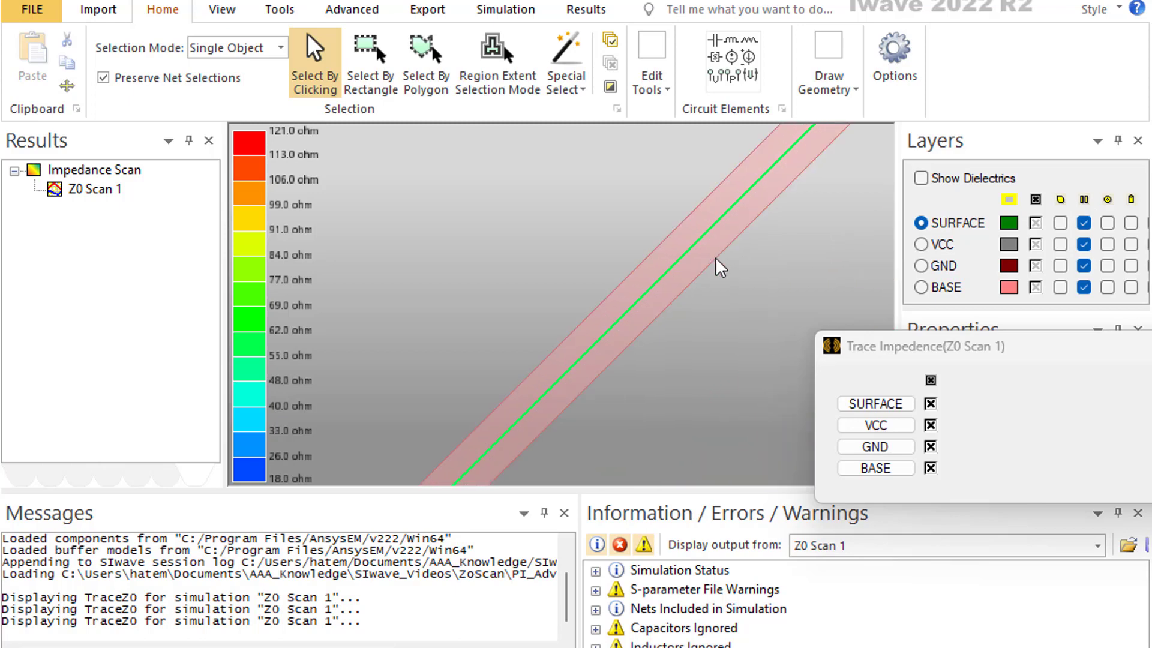
{"action": "mouse_move", "coordinate": [1109, 350]}
{"action": "left_mouse_down"}
{"action": "mouse_move", "coordinate": [960, 386]}
{"action": "mouse_move", "coordinate": [407, 447]}
{"action": "left_mouse_up"}
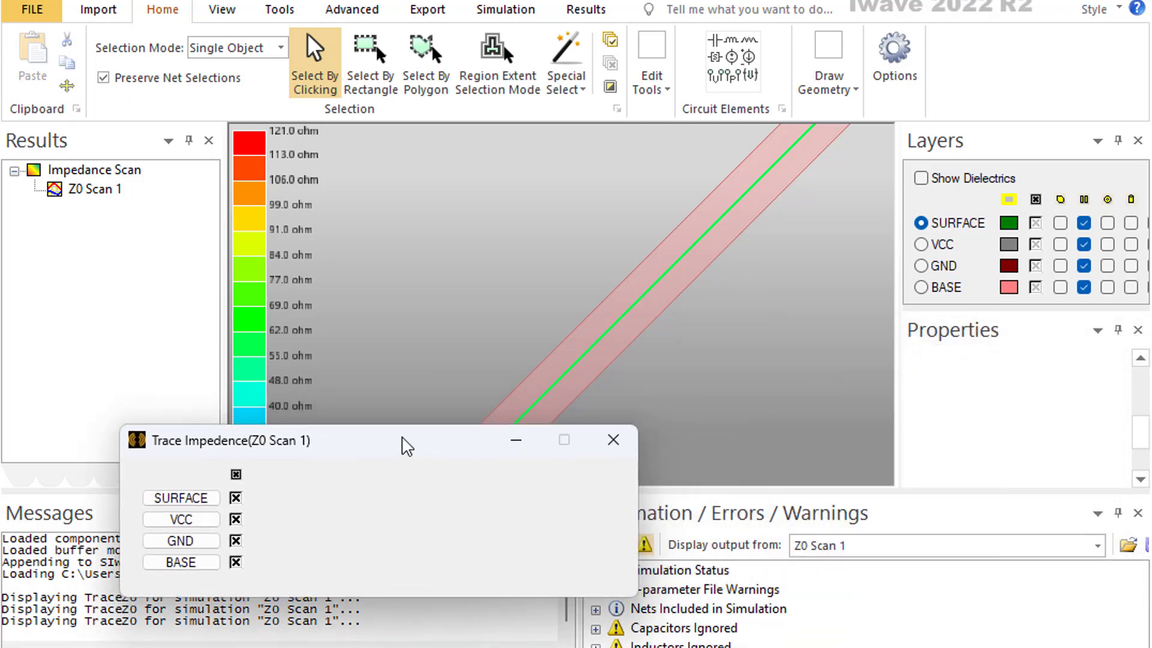
Step: Select the PB_WR# trace, check its 5-mil width in Properties, then zoom back out
{"action": "left_click", "coordinate": [718, 259]}
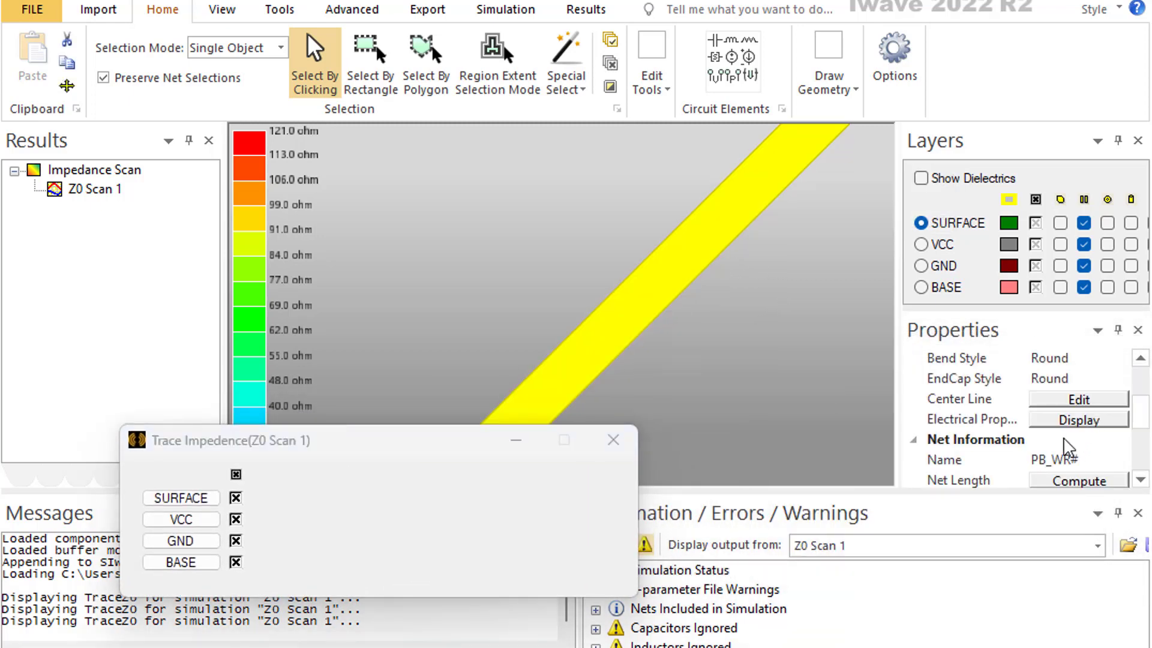
{"action": "scroll", "coordinate": [1136, 420], "scroll_direction": "down", "scroll_amount": 2}
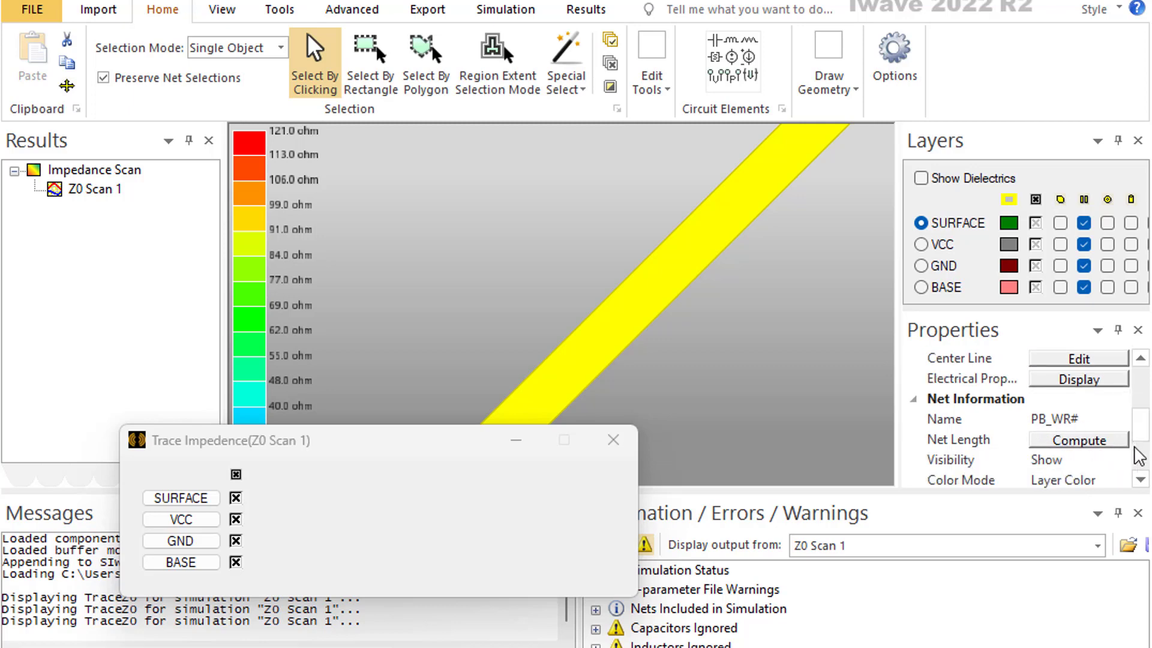
{"action": "left_click_drag", "start_coordinate": [1140, 442], "coordinate": [1143, 411]}
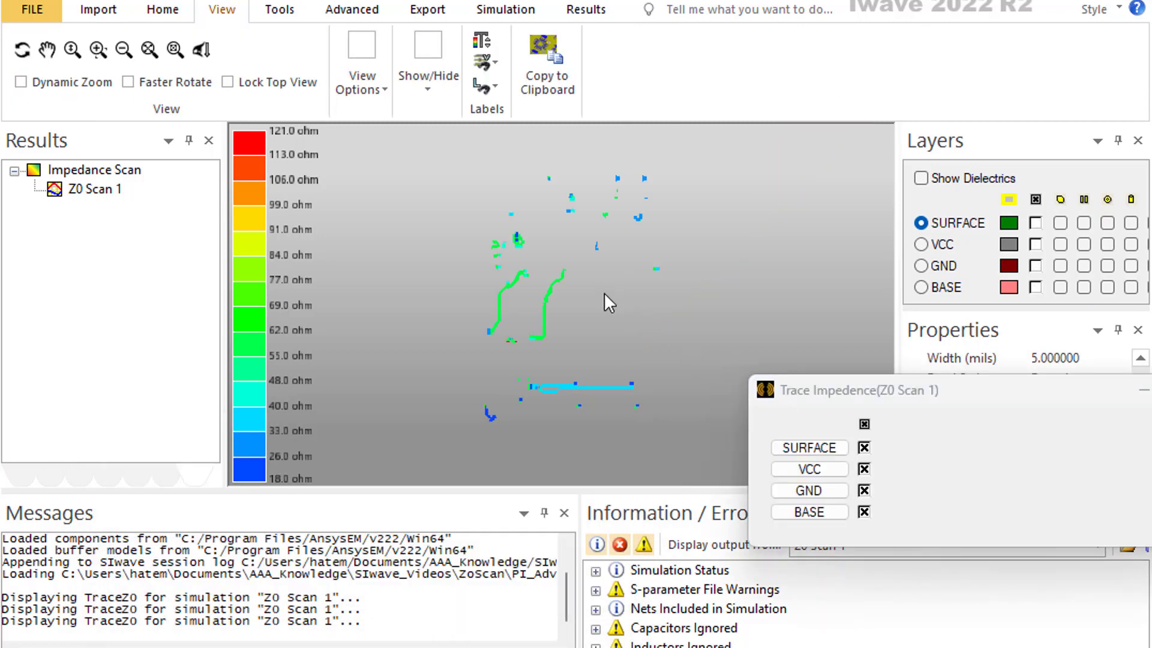
{"action": "mouse_move", "coordinate": [561, 290]}
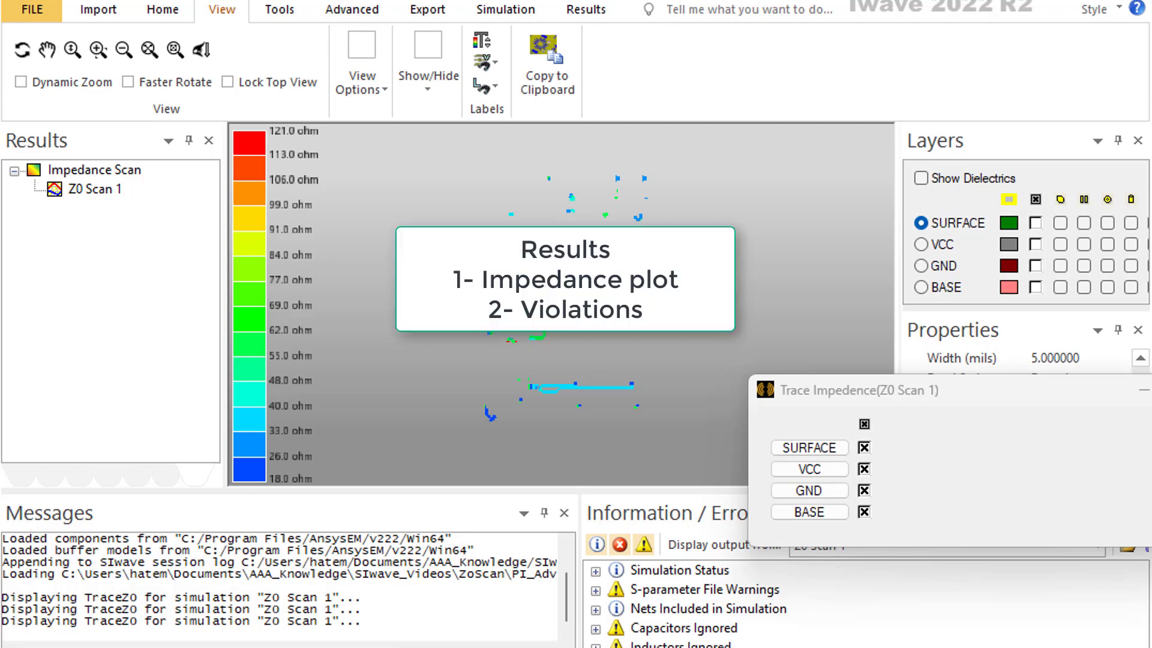
Step: Show the Z0 Scan 1 warnings and violations plot across all four layers
{"action": "left_click", "coordinate": [90, 191]}
{"action": "right_click", "coordinate": [88, 190]}
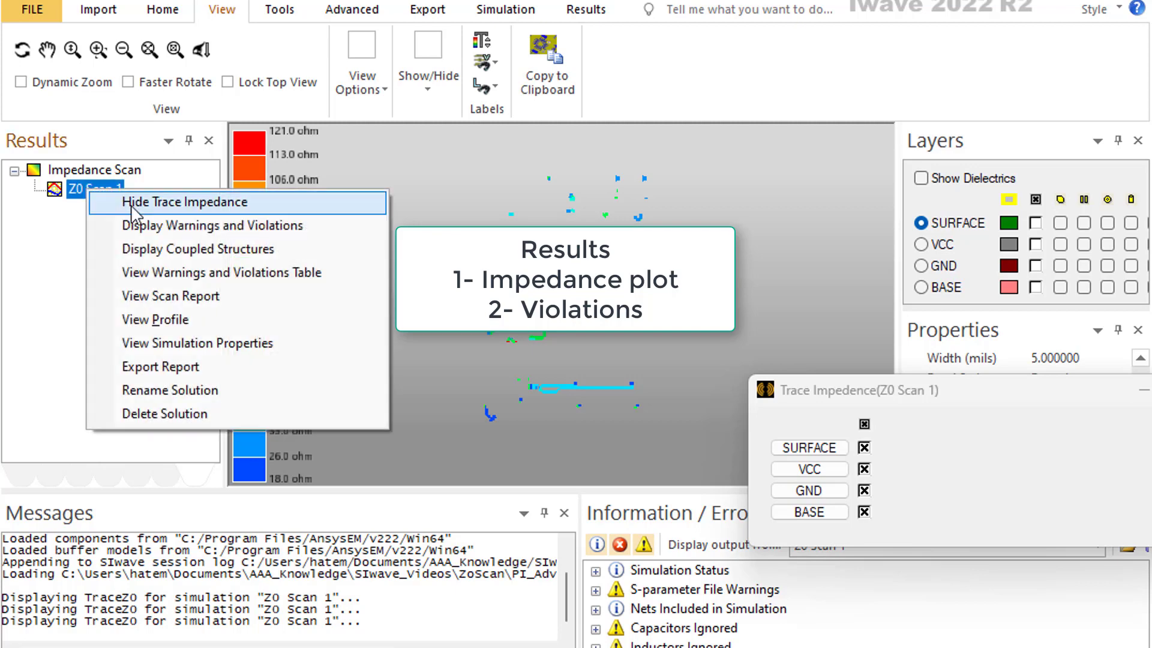
{"action": "left_click", "coordinate": [171, 233]}
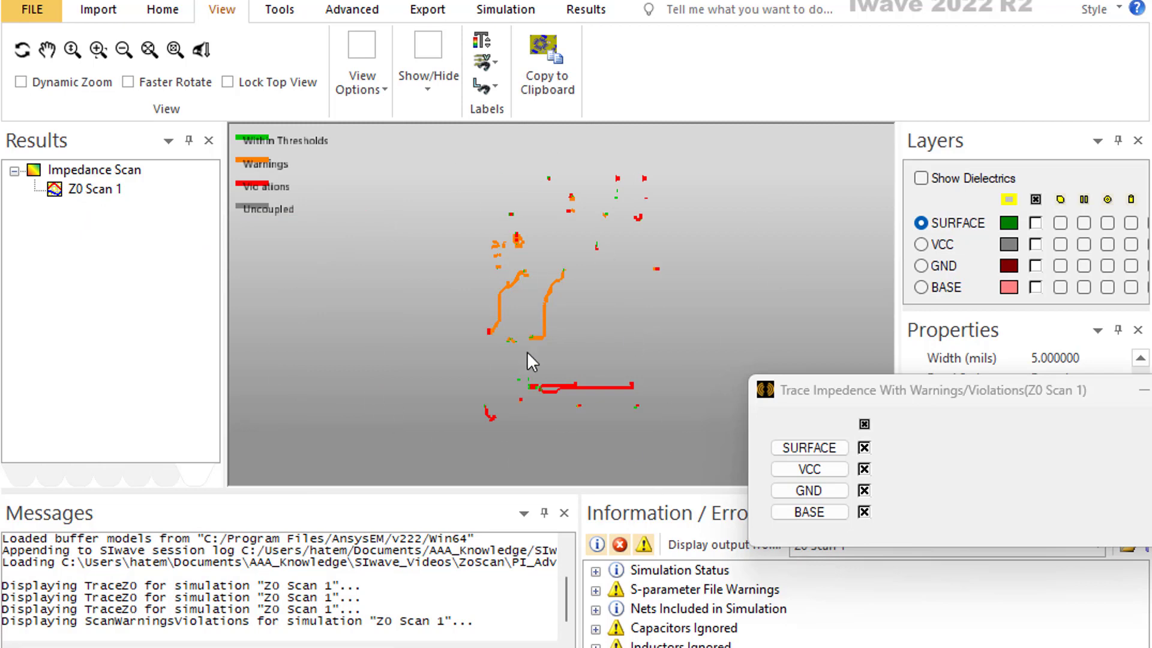
{"action": "scroll", "coordinate": [549, 290], "scroll_direction": "up", "scroll_amount": 4}
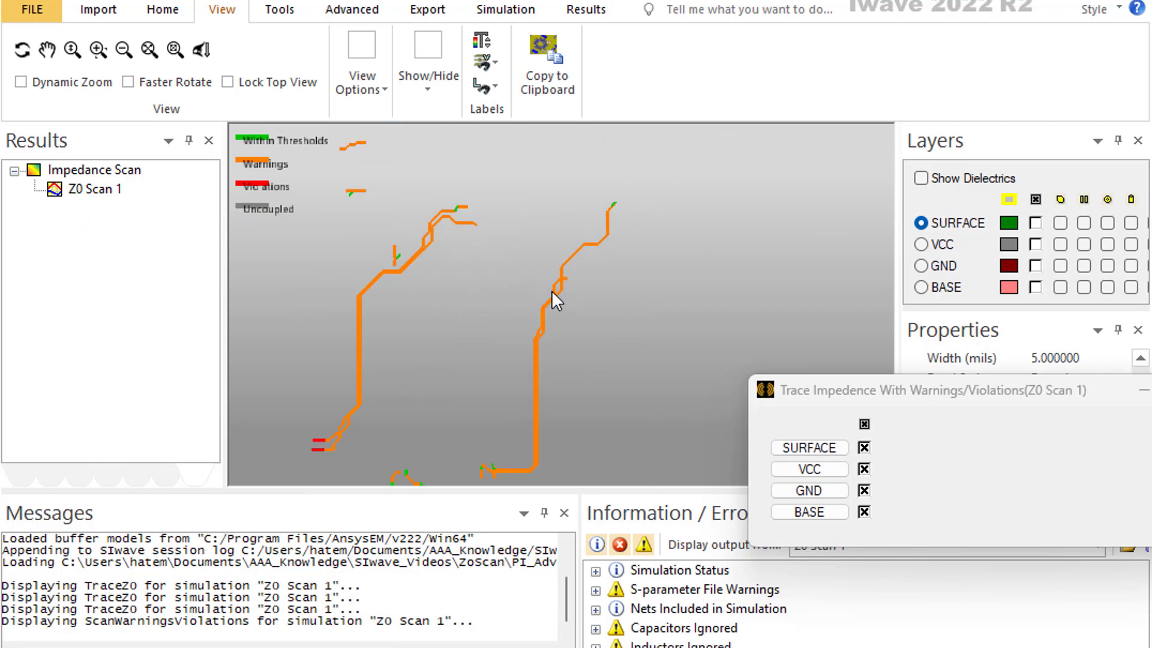
{"action": "scroll", "coordinate": [544, 297], "scroll_direction": "down", "scroll_amount": 4}
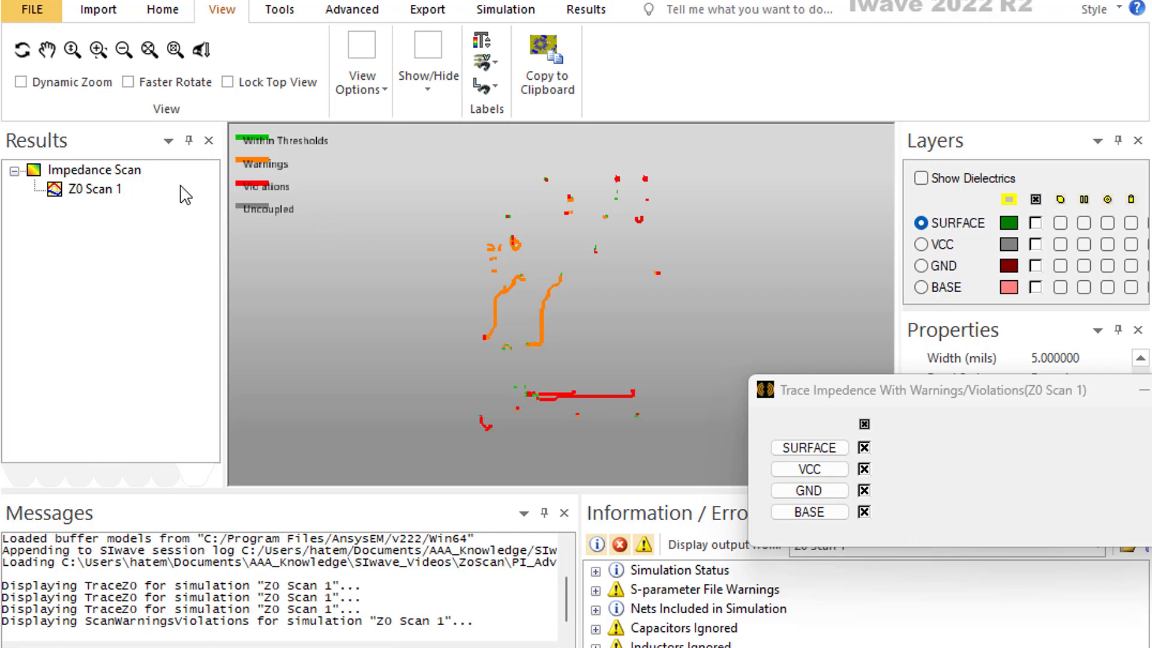
{"action": "left_click", "coordinate": [78, 195]}
{"action": "right_click", "coordinate": [78, 196]}
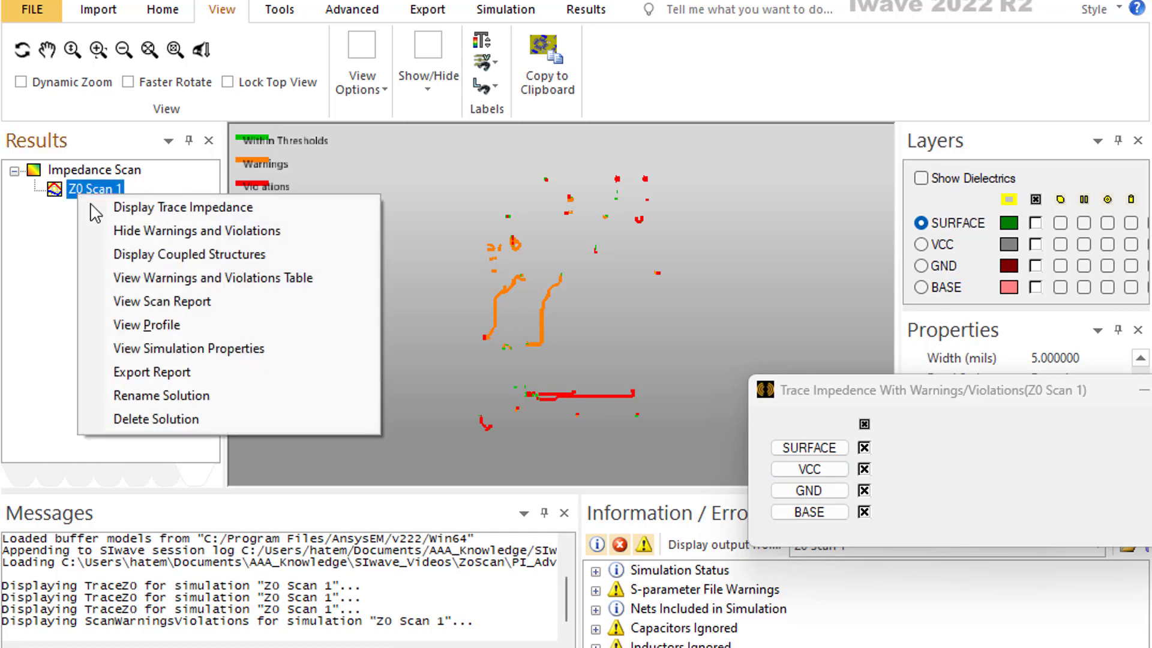
{"action": "left_click", "coordinate": [136, 277]}
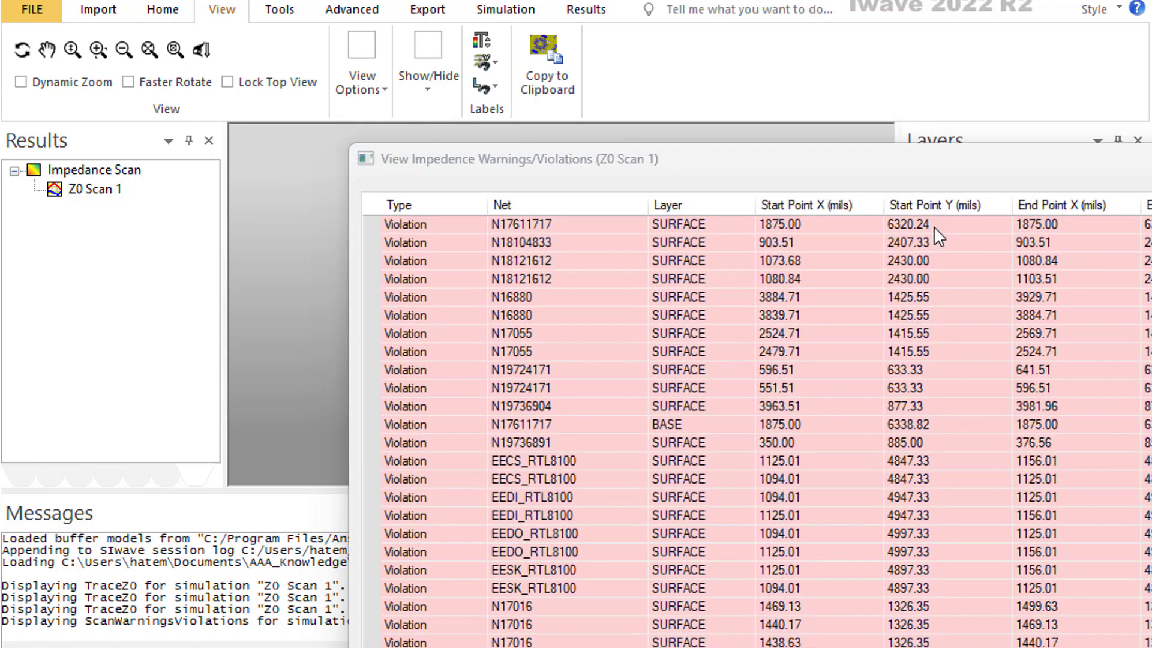
{"action": "left_click_drag", "start_coordinate": [844, 159], "coordinate": [523, 51]}
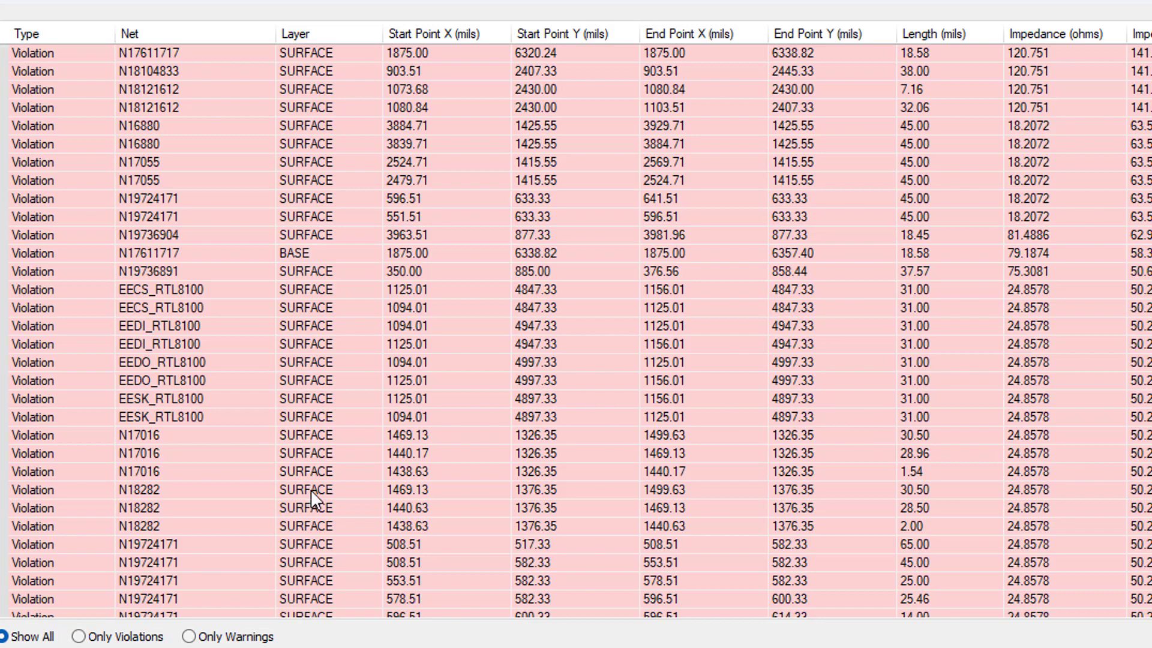
{"action": "left_click", "coordinate": [91, 638]}
{"action": "left_click", "coordinate": [190, 636]}
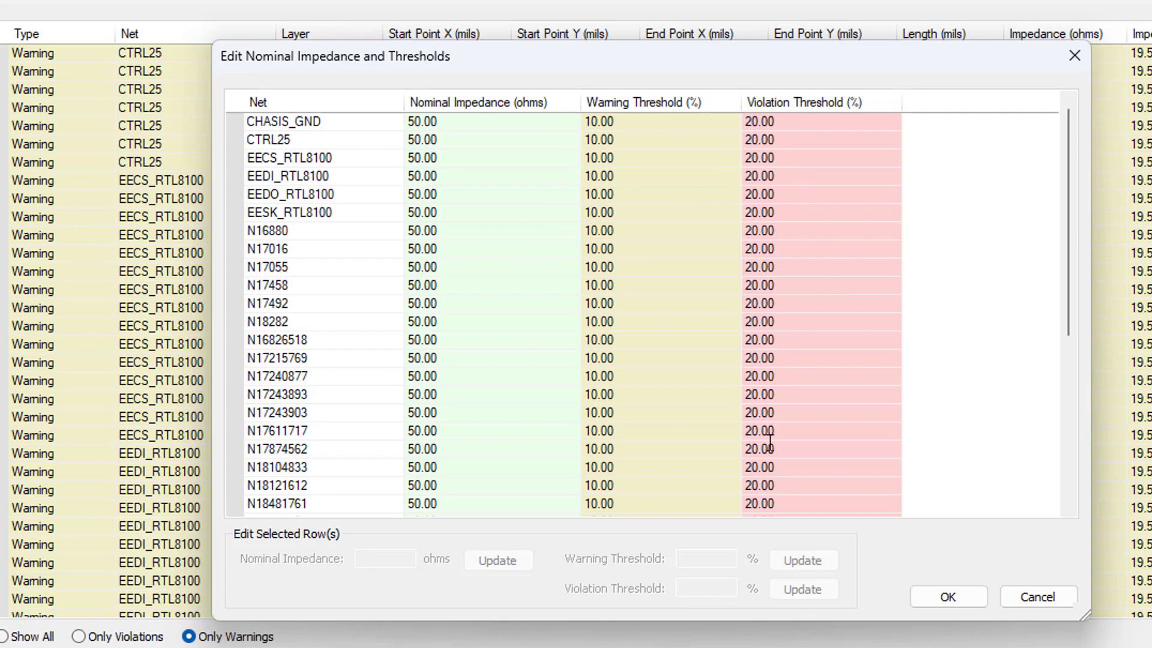
{"action": "left_click", "coordinate": [1033, 599]}
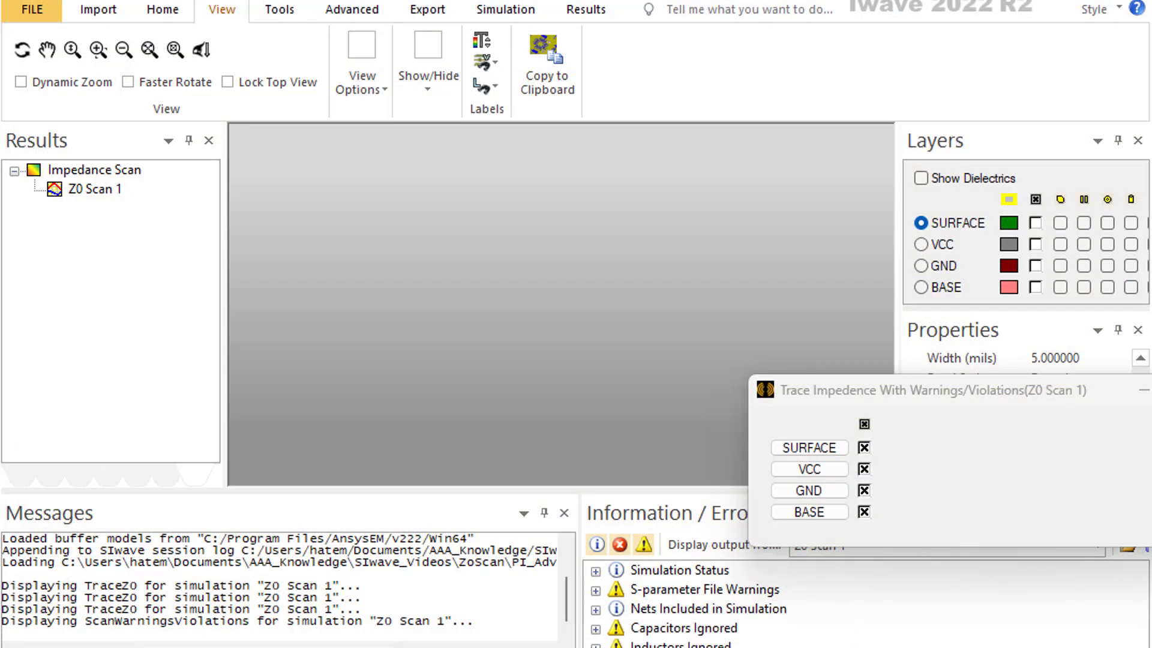
Step: Open the Z0 Scan 1 report, review violations like CHASIS_GND at -42%, and close it
{"action": "right_click", "coordinate": [81, 187]}
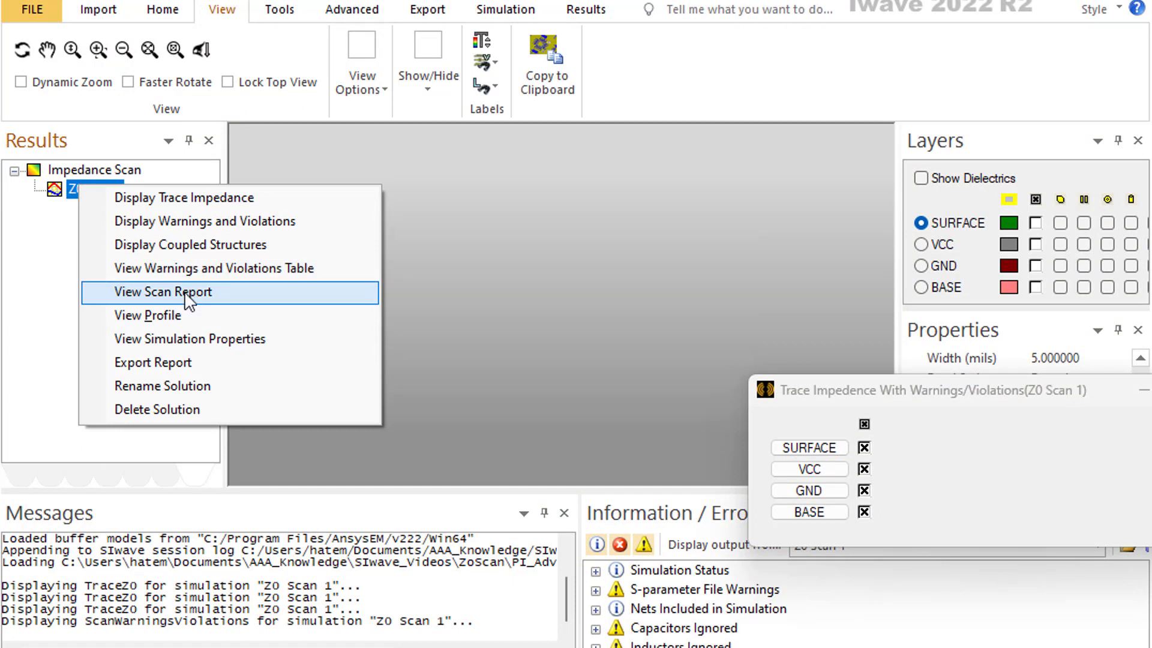
{"action": "left_click", "coordinate": [189, 292]}
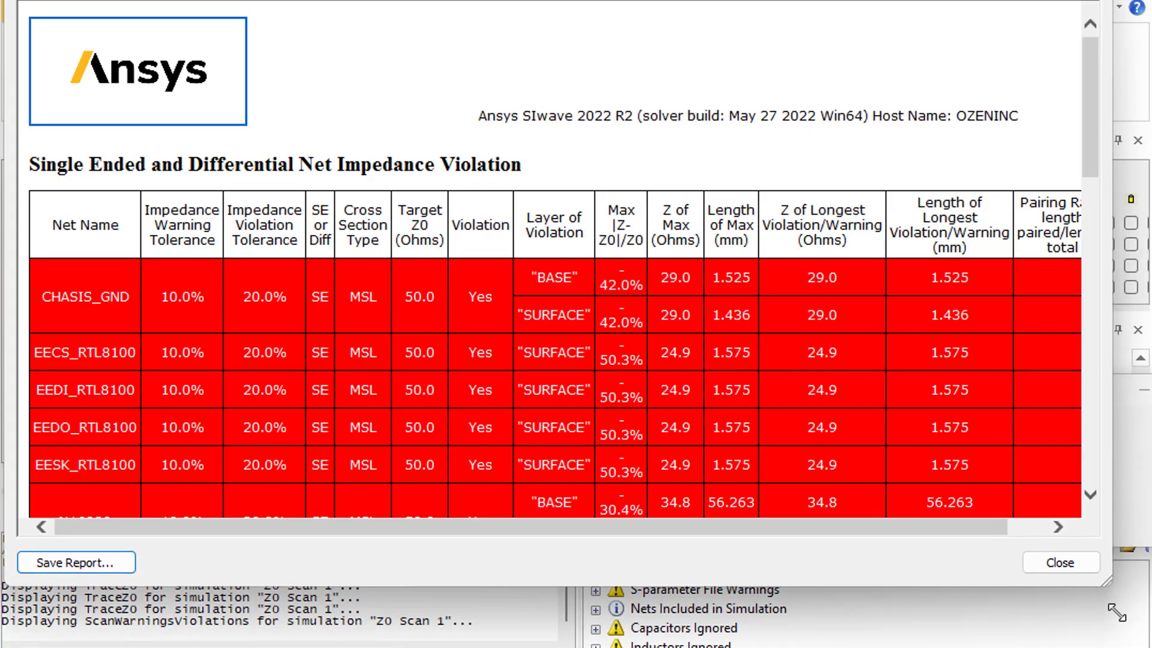
{"action": "scroll", "coordinate": [473, 434], "scroll_direction": "down", "scroll_amount": 10}
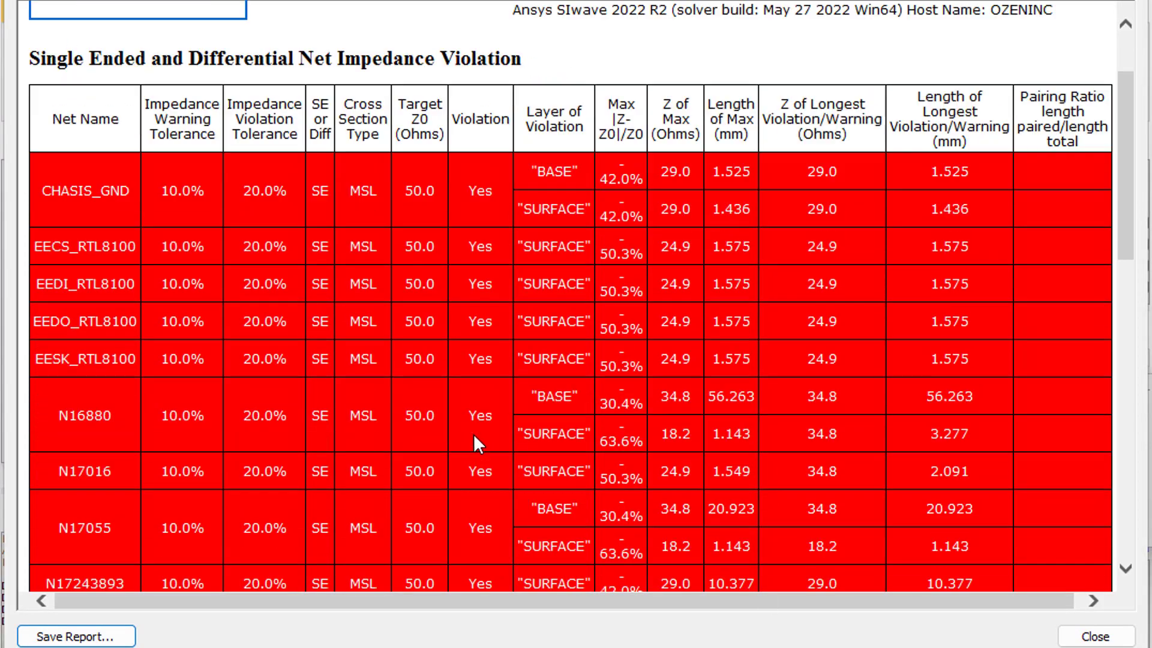
{"action": "scroll", "coordinate": [471, 432], "scroll_direction": "up", "scroll_amount": 7}
{"action": "scroll", "coordinate": [474, 430], "scroll_direction": "up", "scroll_amount": 3}
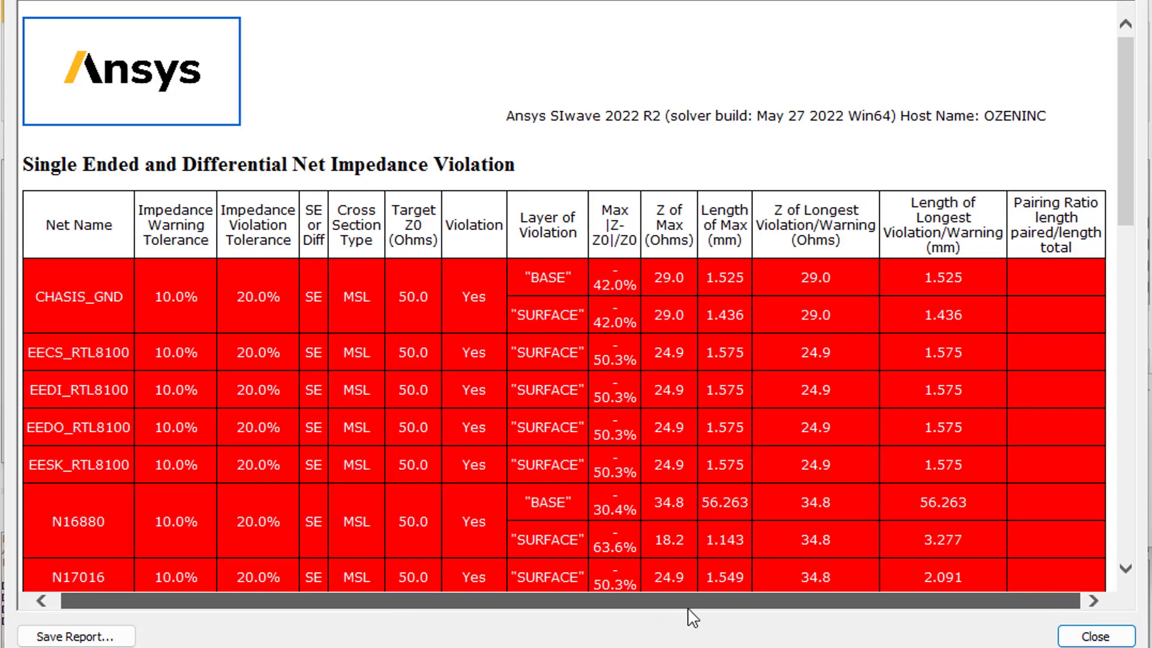
{"action": "left_click", "coordinate": [1095, 637]}
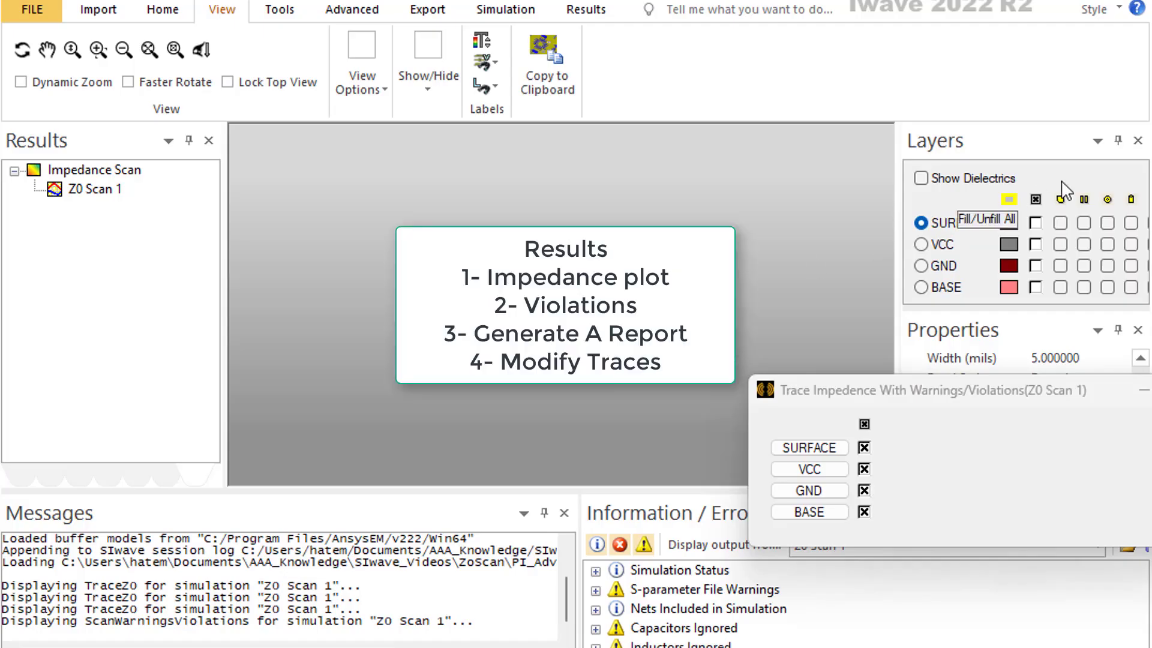
Step: Show traces on all four layers, zoom in, and select the 20-mil +3.3V trace
{"action": "left_click", "coordinate": [1084, 201]}
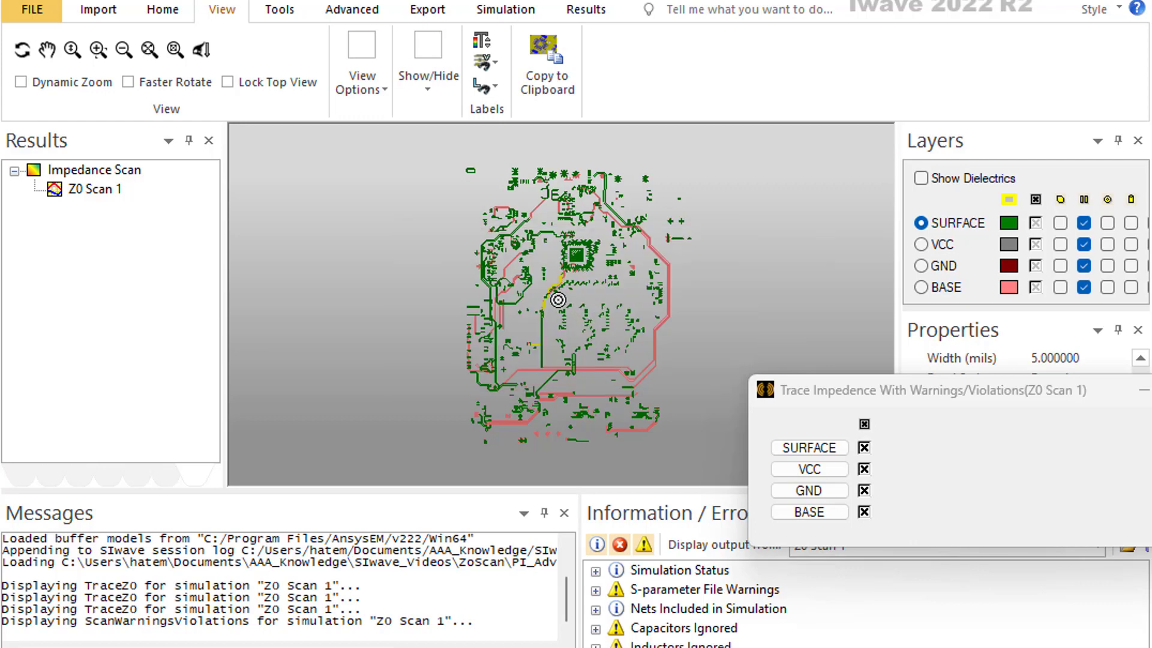
{"action": "scroll", "coordinate": [558, 286], "scroll_direction": "up", "scroll_amount": 2}
{"action": "scroll", "coordinate": [558, 286], "scroll_direction": "up", "scroll_amount": 5}
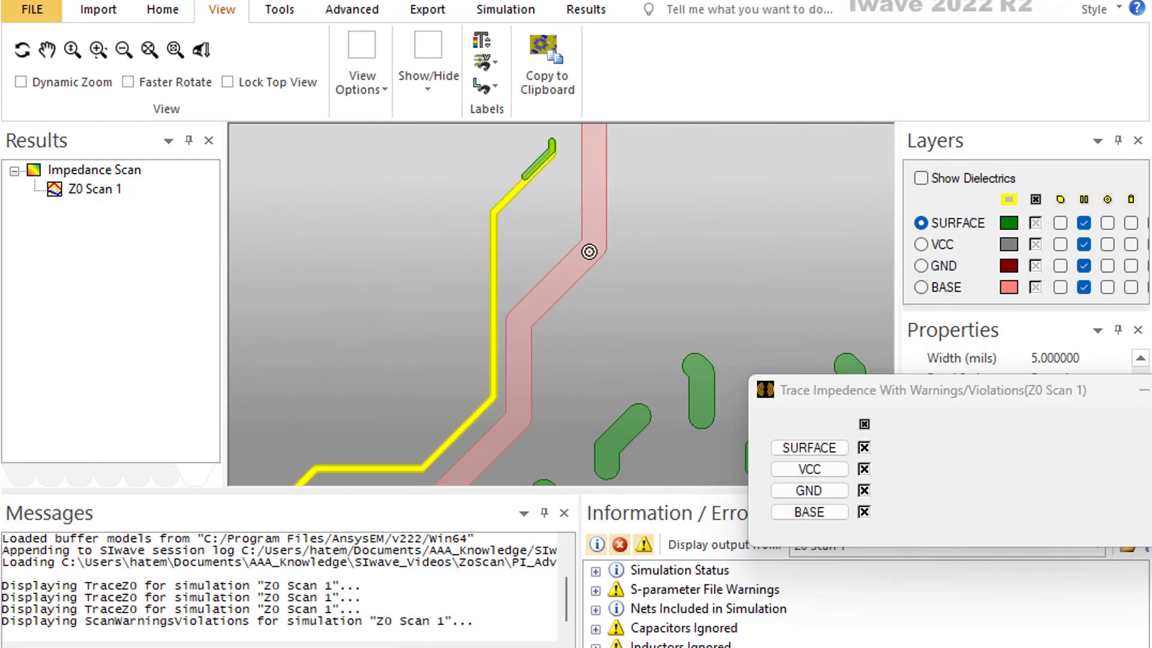
{"action": "left_click", "coordinate": [610, 228]}
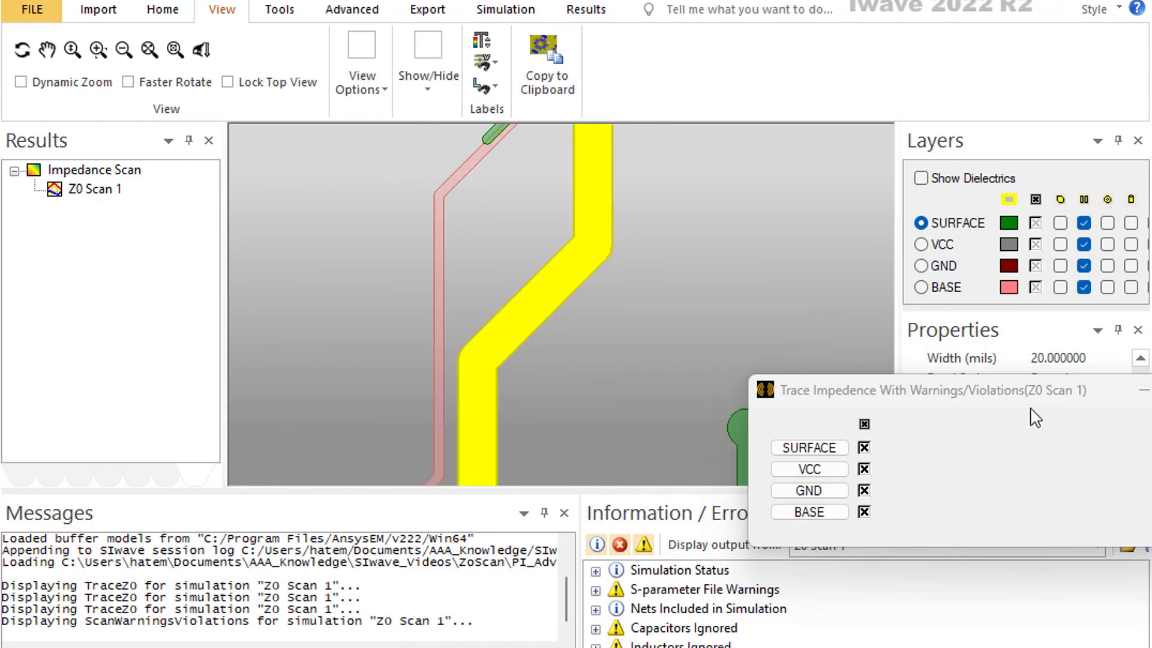
{"action": "left_click_drag", "start_coordinate": [1021, 401], "coordinate": [417, 284]}
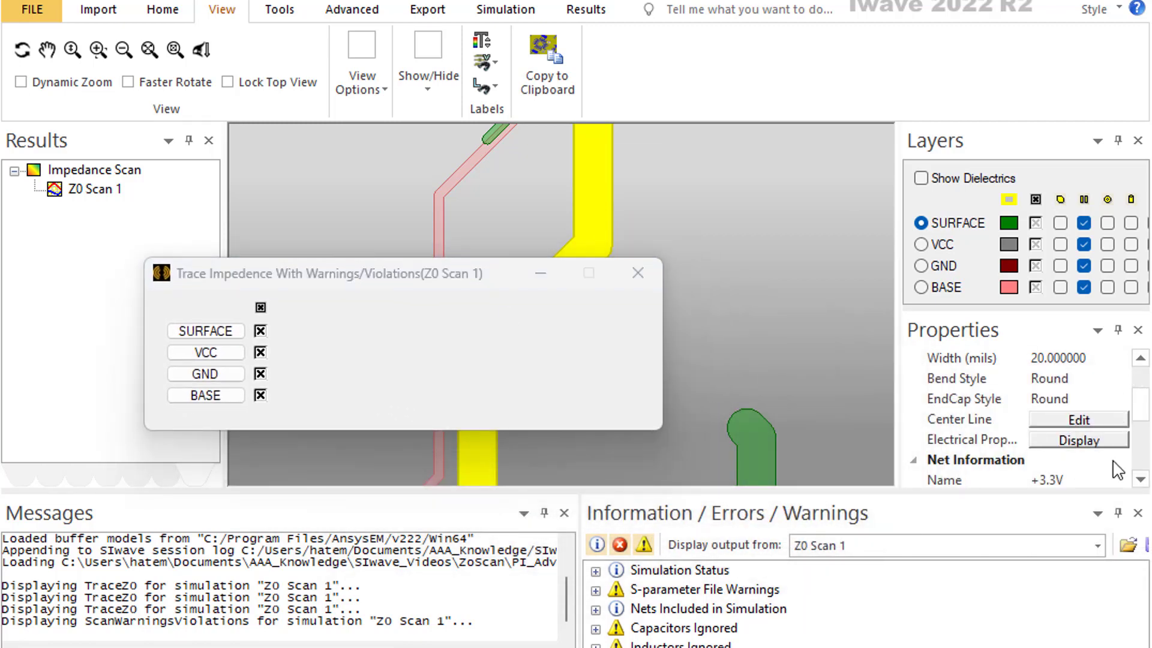
Step: In Center Line Edit, set the width of +3.3V trace vertices 3–9 to 23 mils
{"action": "left_click", "coordinate": [1080, 420]}
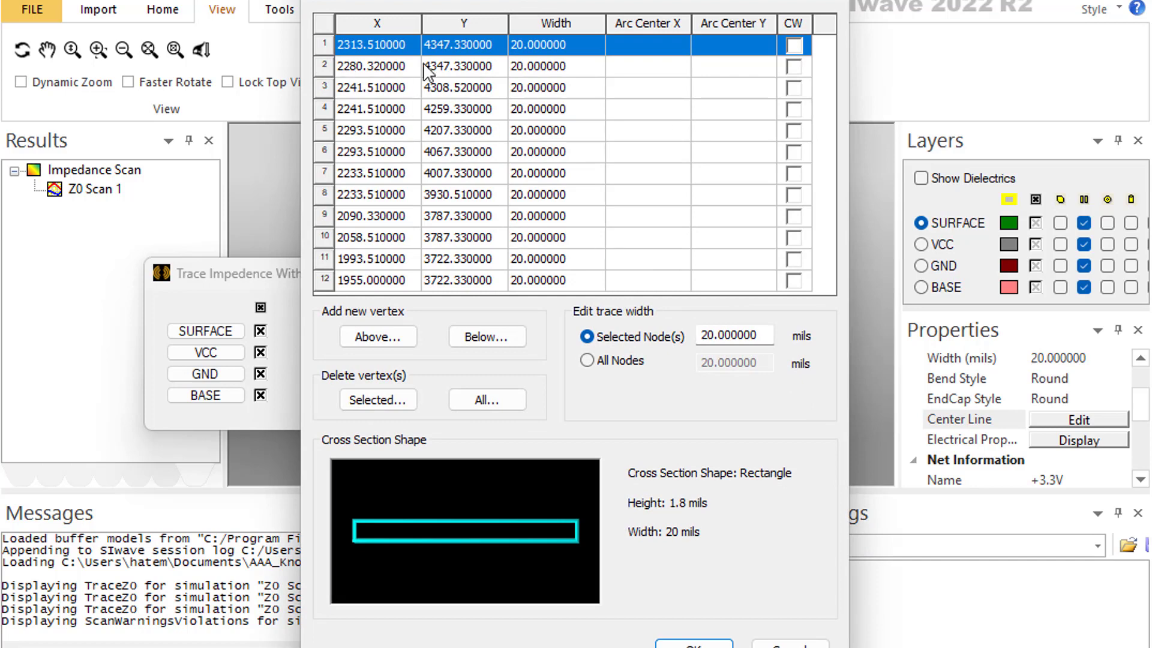
{"action": "double_click", "coordinate": [548, 66]}
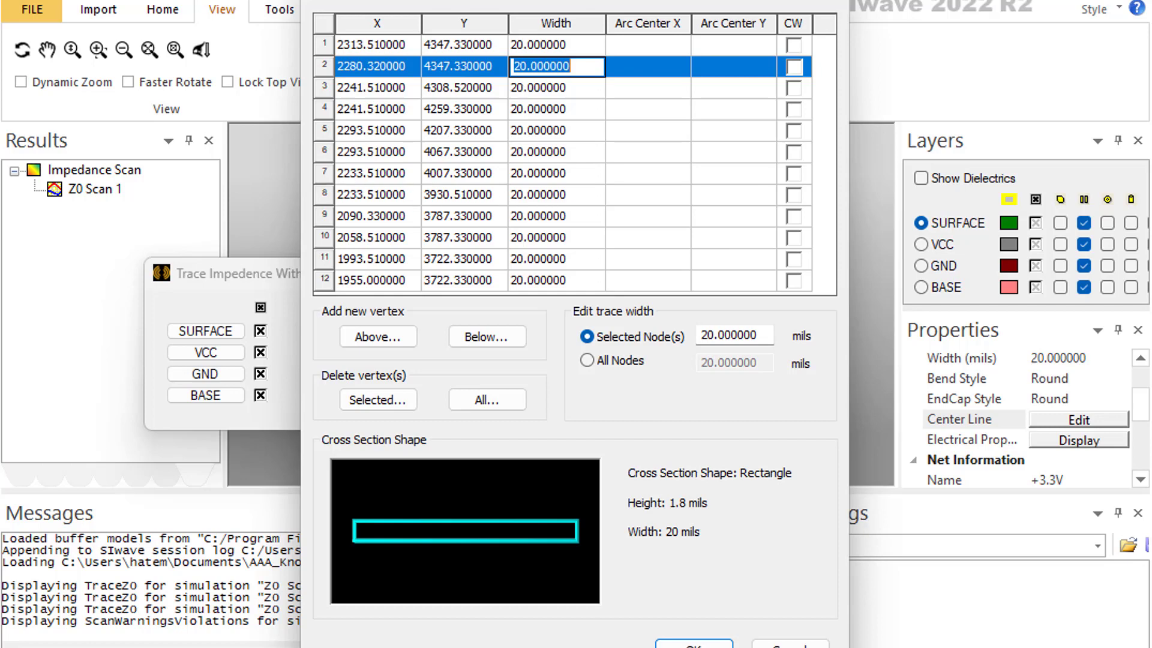
{"action": "key", "text": "Down"}
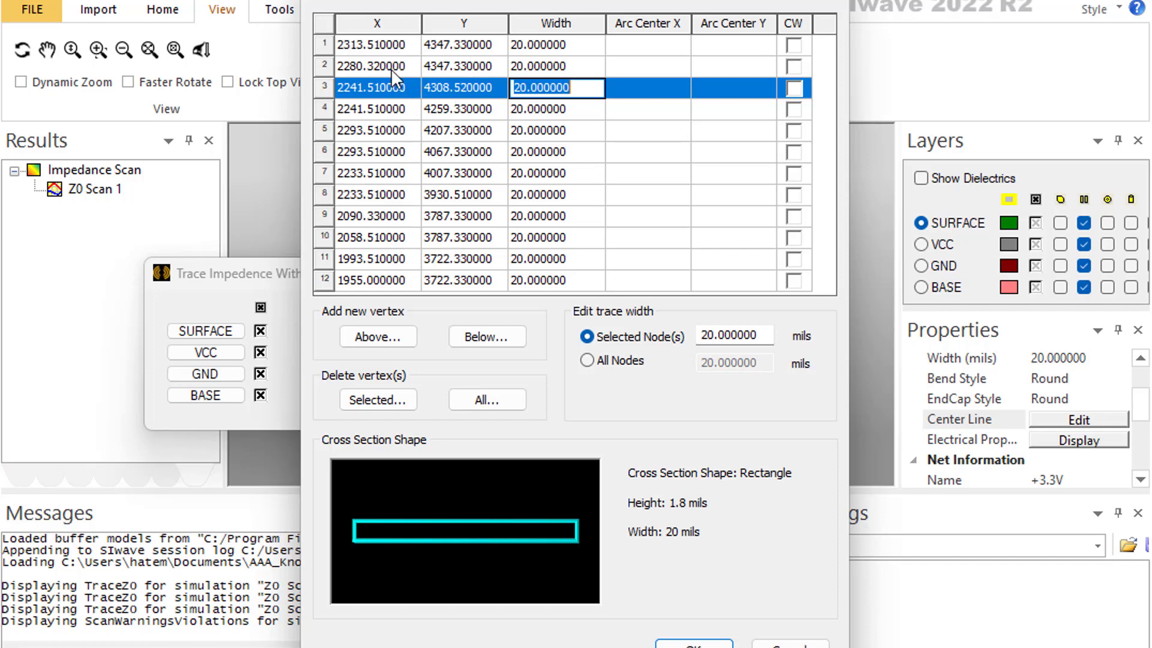
{"action": "key", "text": "Down"}
{"action": "key", "text": "Down"}
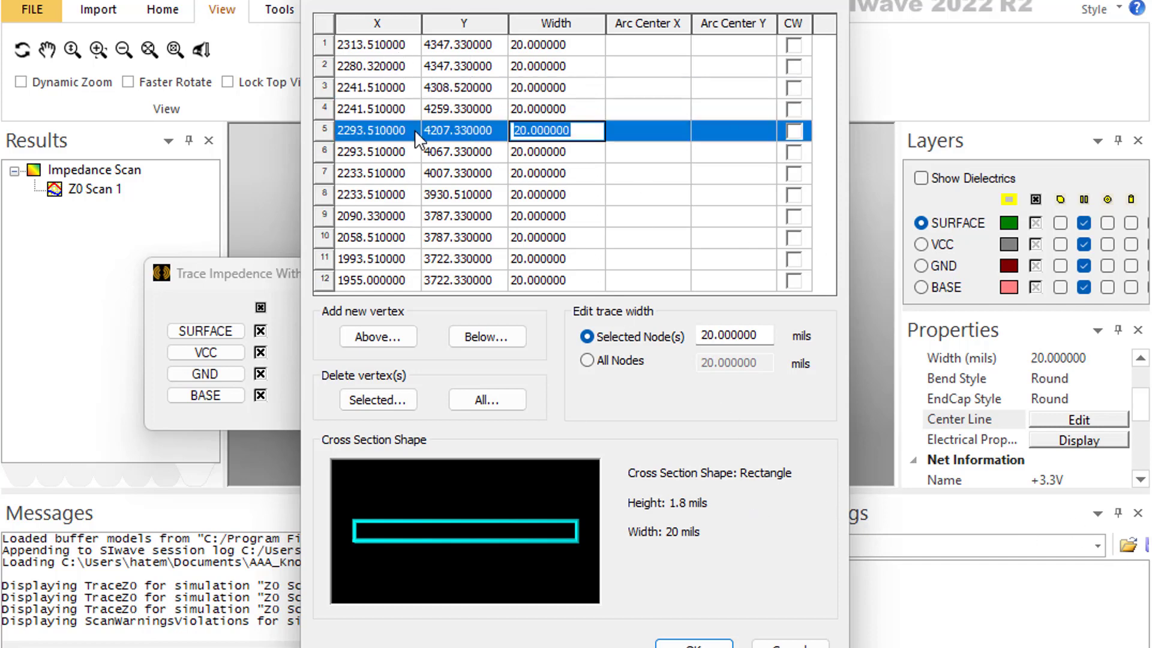
{"action": "left_click", "coordinate": [327, 89]}
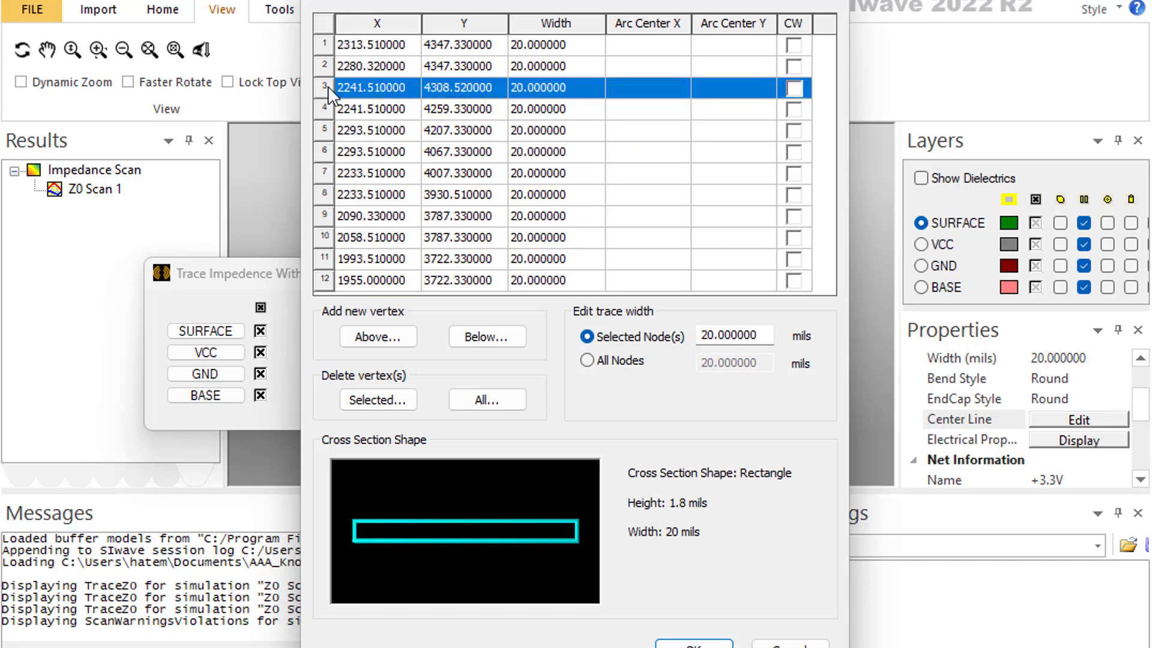
{"action": "left_click", "coordinate": [324, 216], "text": "shift"}
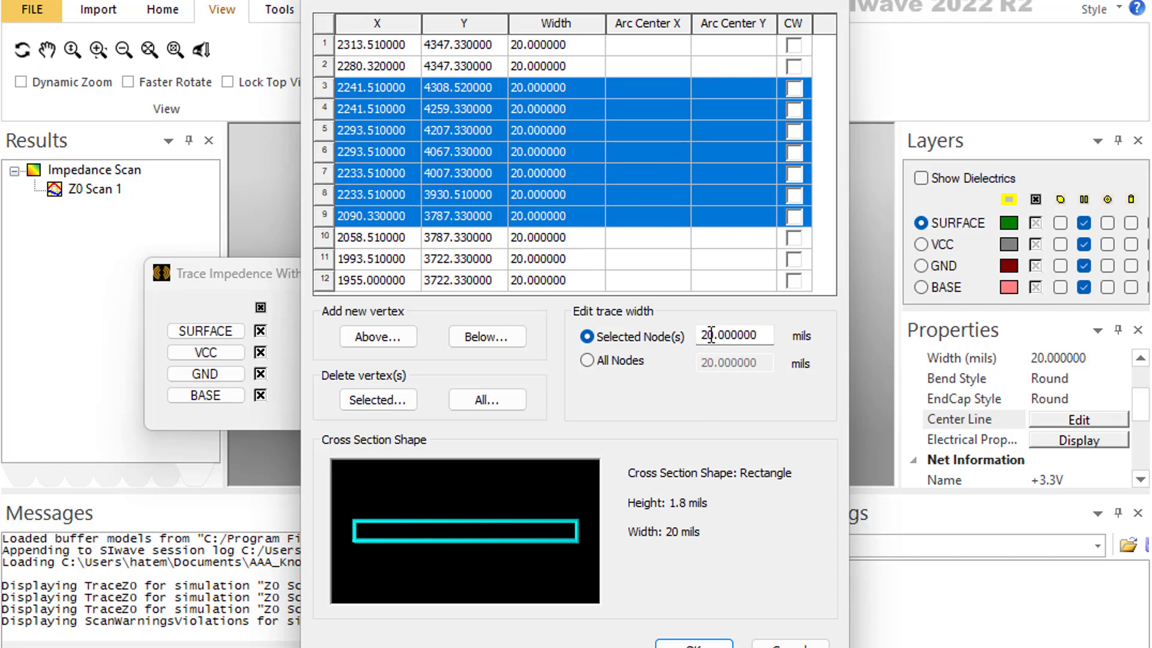
{"action": "left_click_drag", "start_coordinate": [760, 335], "coordinate": [663, 343]}
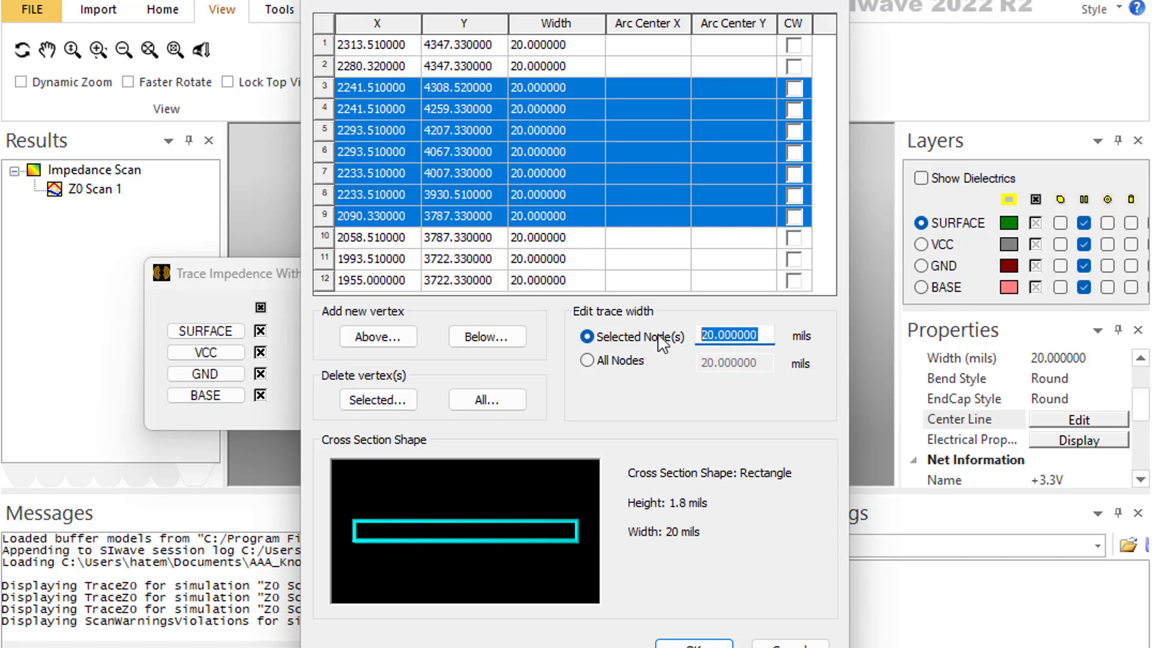
{"action": "type", "text": "23"}
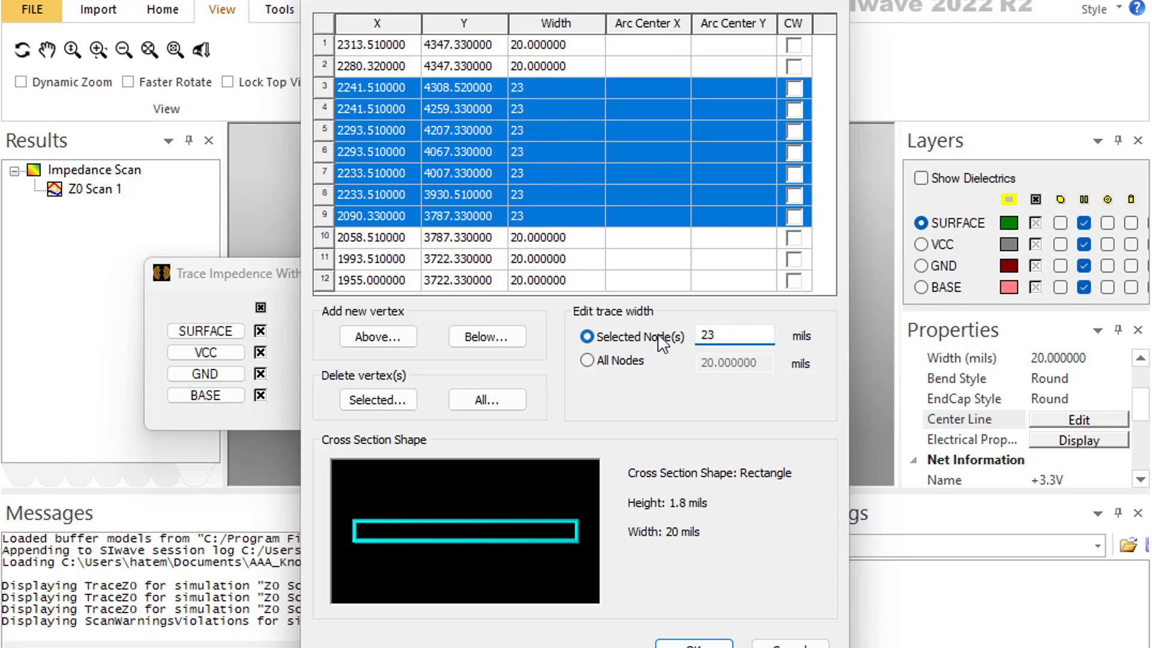
{"action": "type", "text": ".00000"}
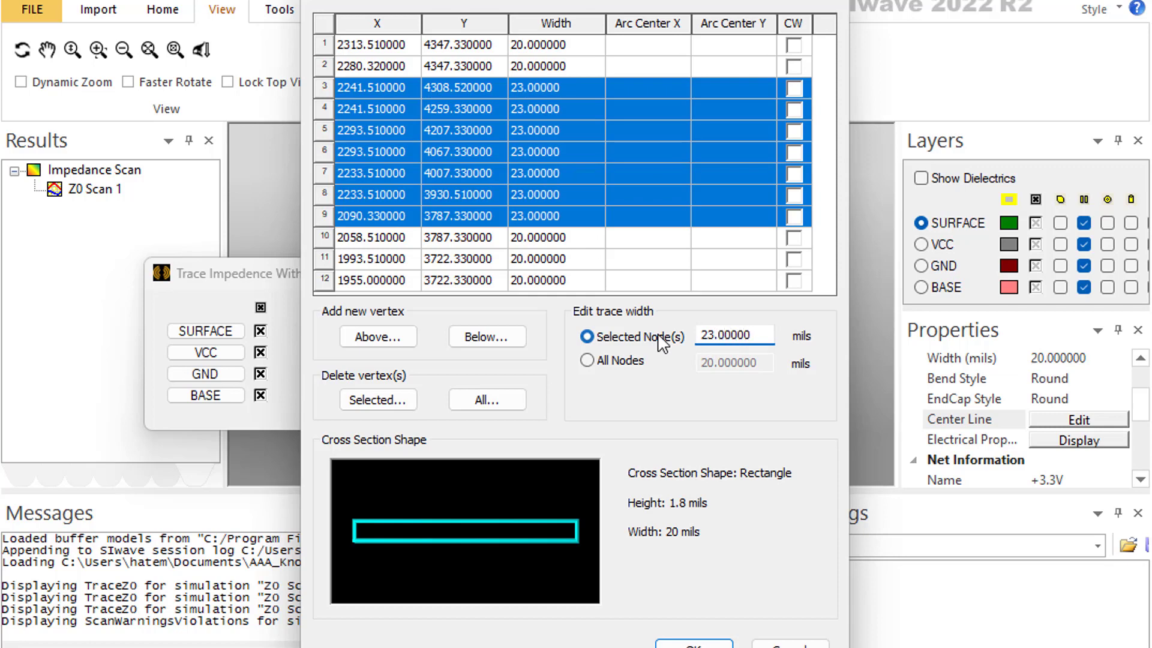
{"action": "type", "text": "0"}
{"action": "key", "text": "Return"}
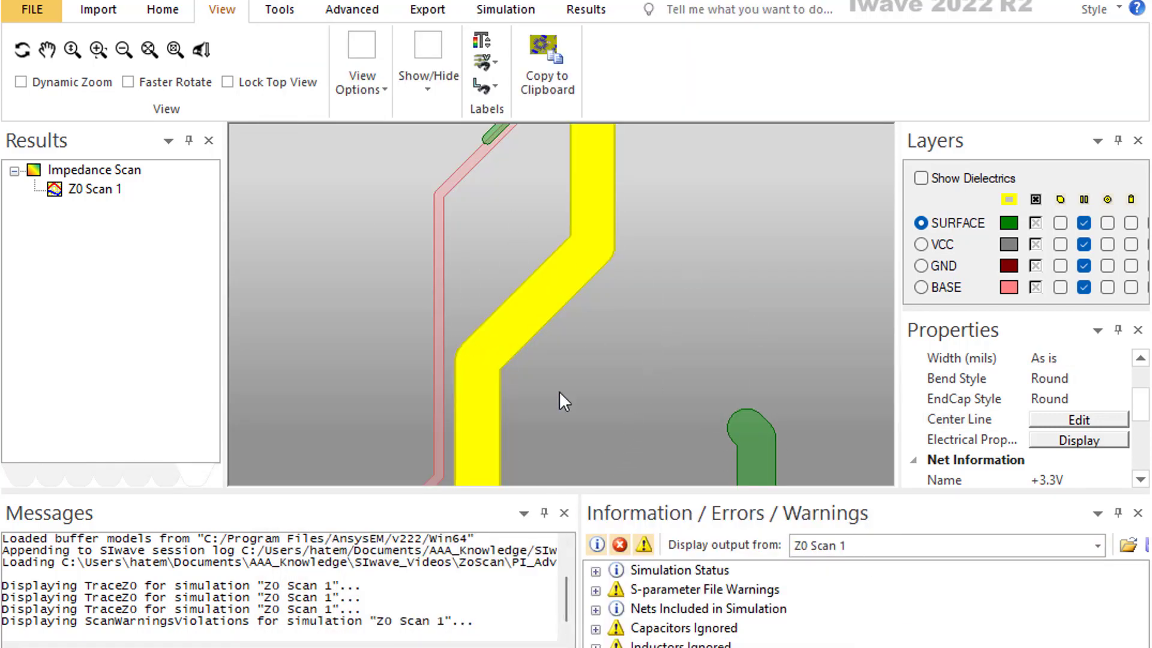
{"action": "mouse_move", "coordinate": [590, 291]}
{"action": "right_click", "coordinate": [83, 189]}
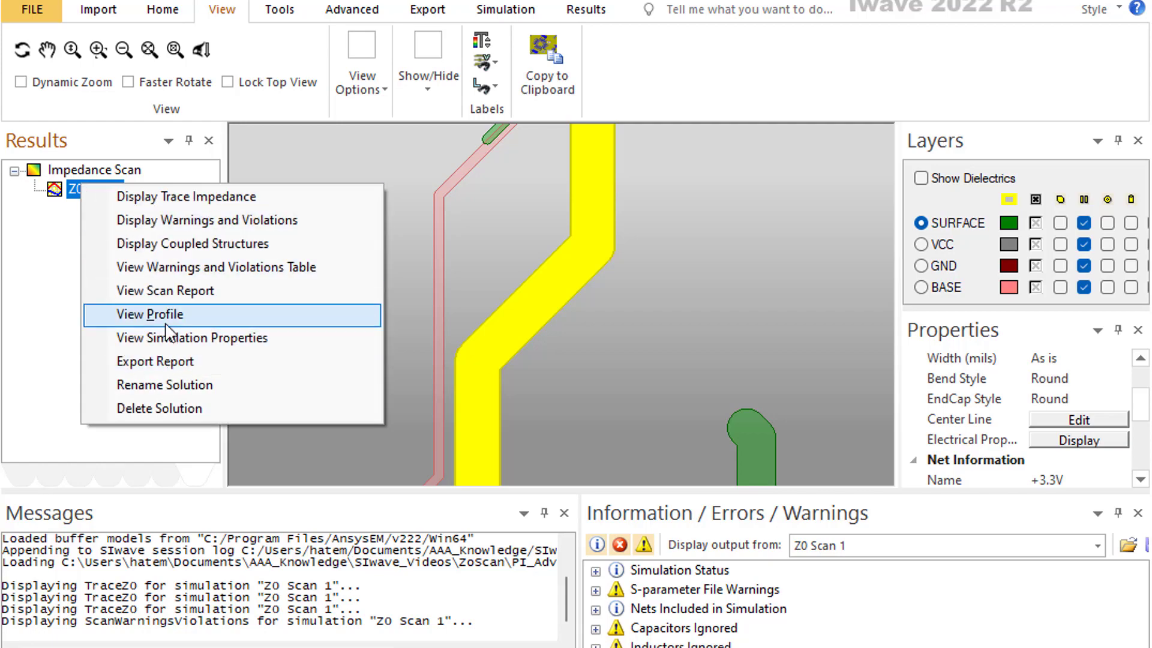
{"action": "left_click", "coordinate": [157, 314]}
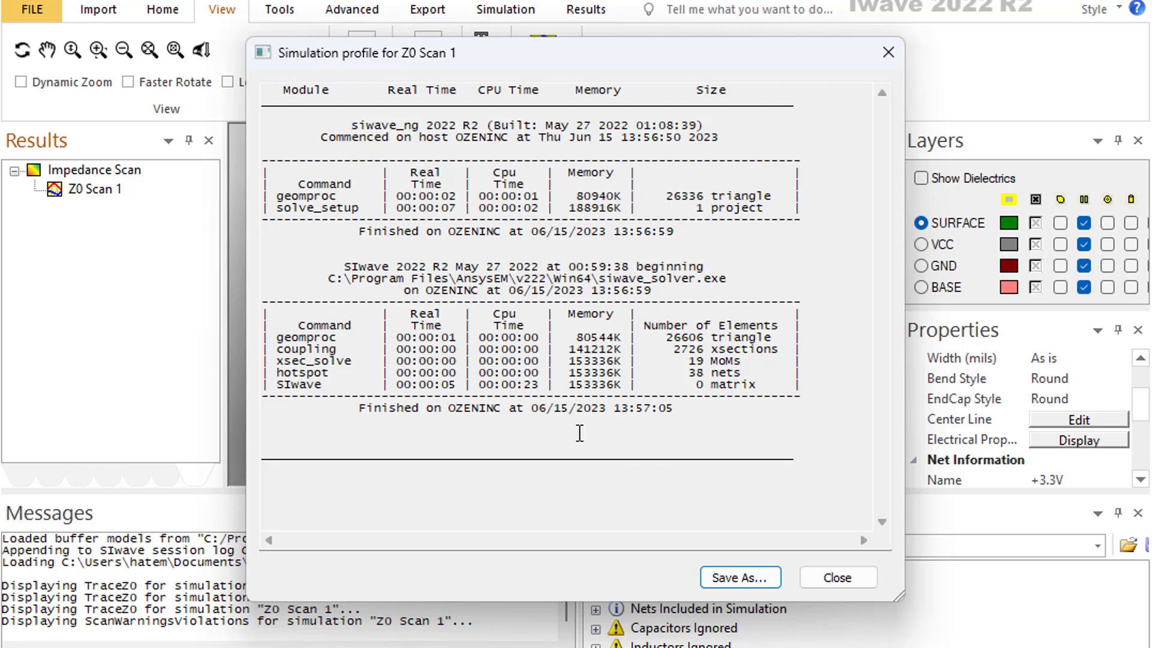
{"action": "left_click", "coordinate": [837, 577]}
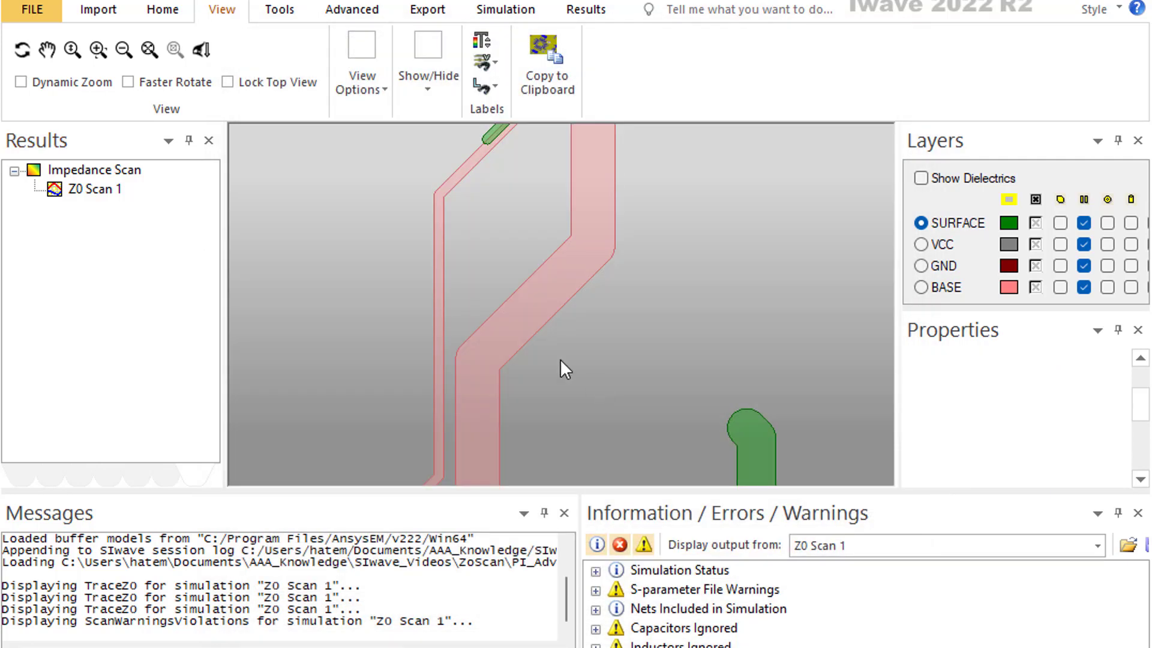
{"action": "left_click", "coordinate": [96, 194]}
{"action": "right_click", "coordinate": [99, 202]}
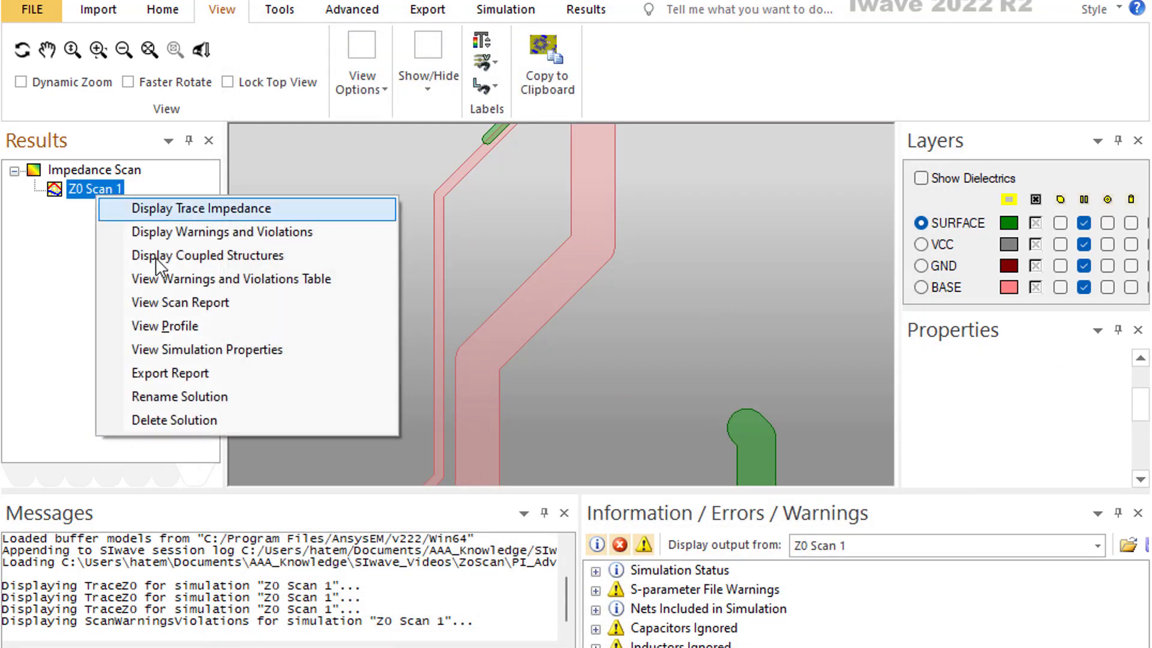
{"action": "left_click", "coordinate": [179, 354]}
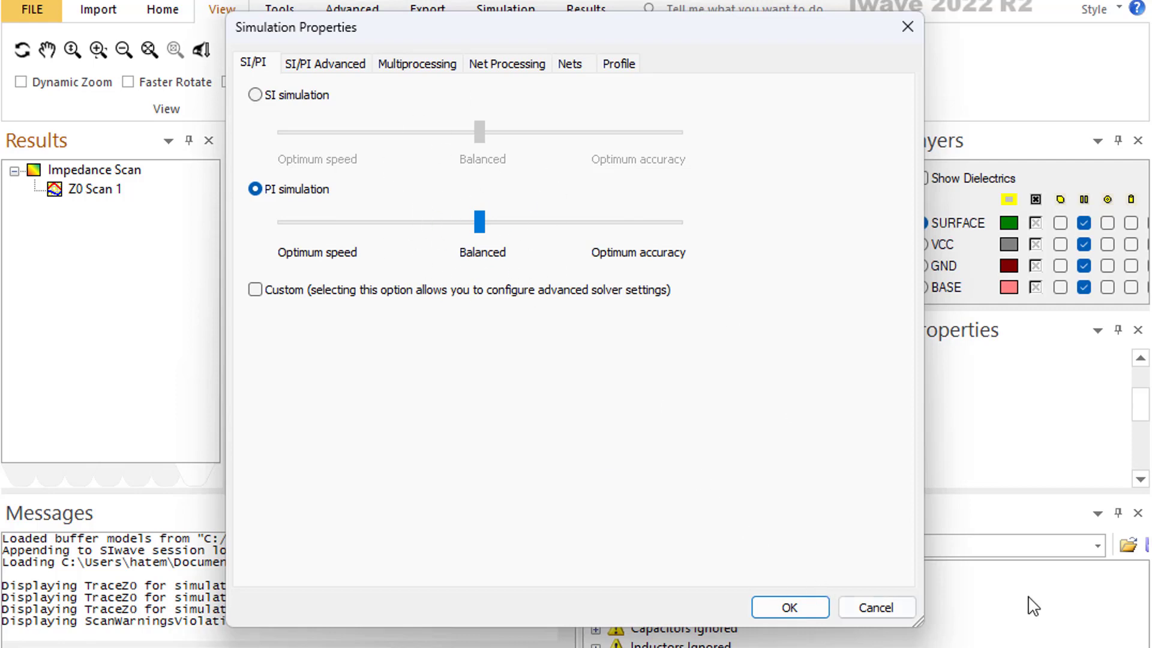
{"action": "left_click", "coordinate": [864, 609]}
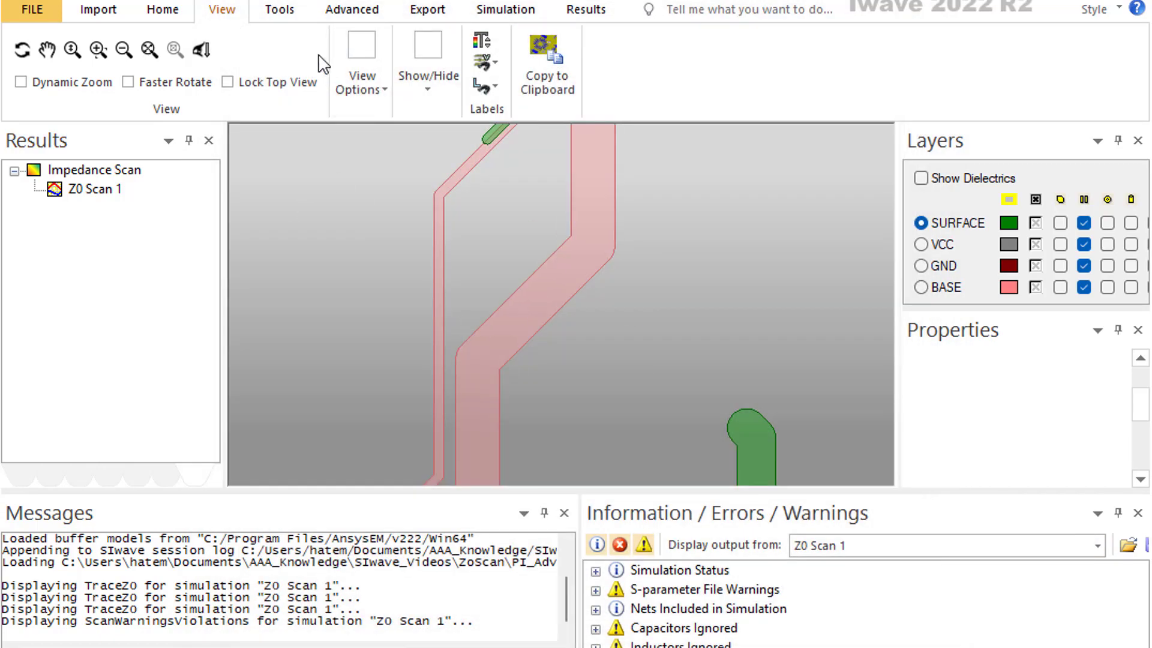
Step: Change PI simulation from Balanced to Optimum accuracy in Z0 Scan 1's other solver options
{"action": "left_click", "coordinate": [511, 17]}
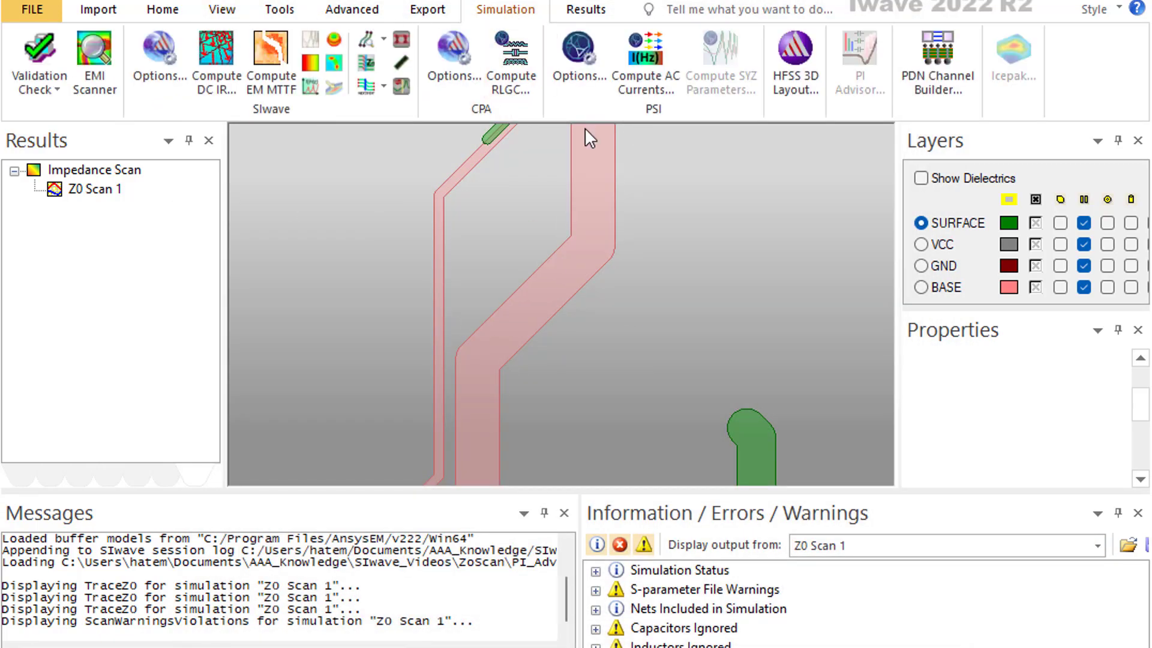
{"action": "left_click", "coordinate": [367, 62]}
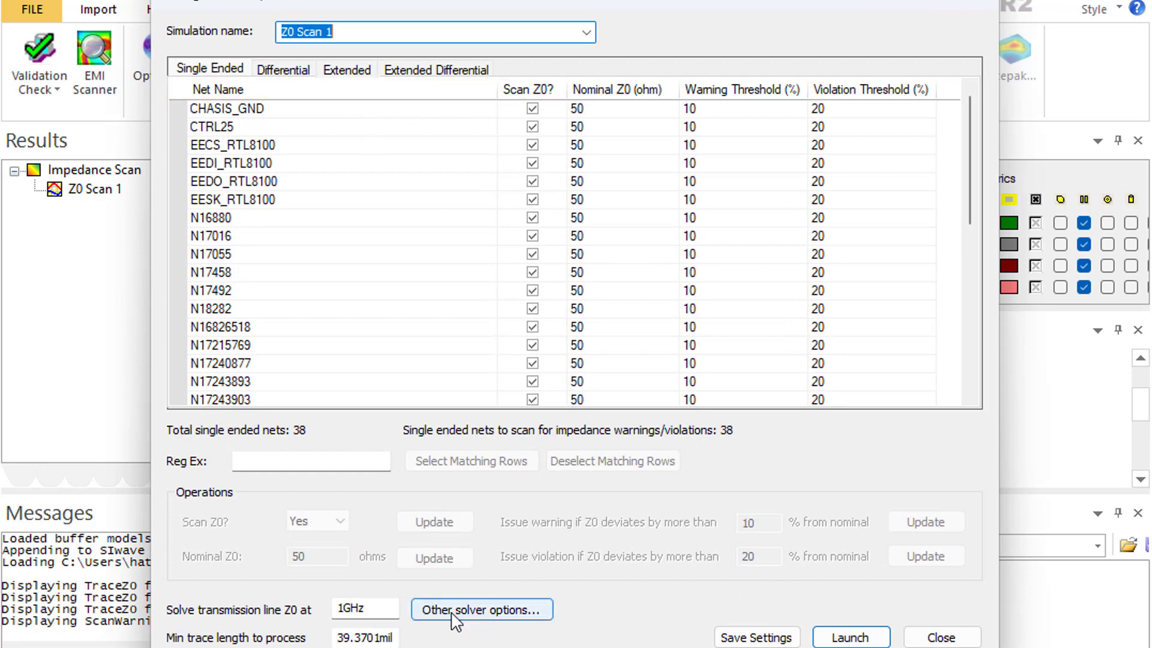
{"action": "left_click", "coordinate": [473, 612]}
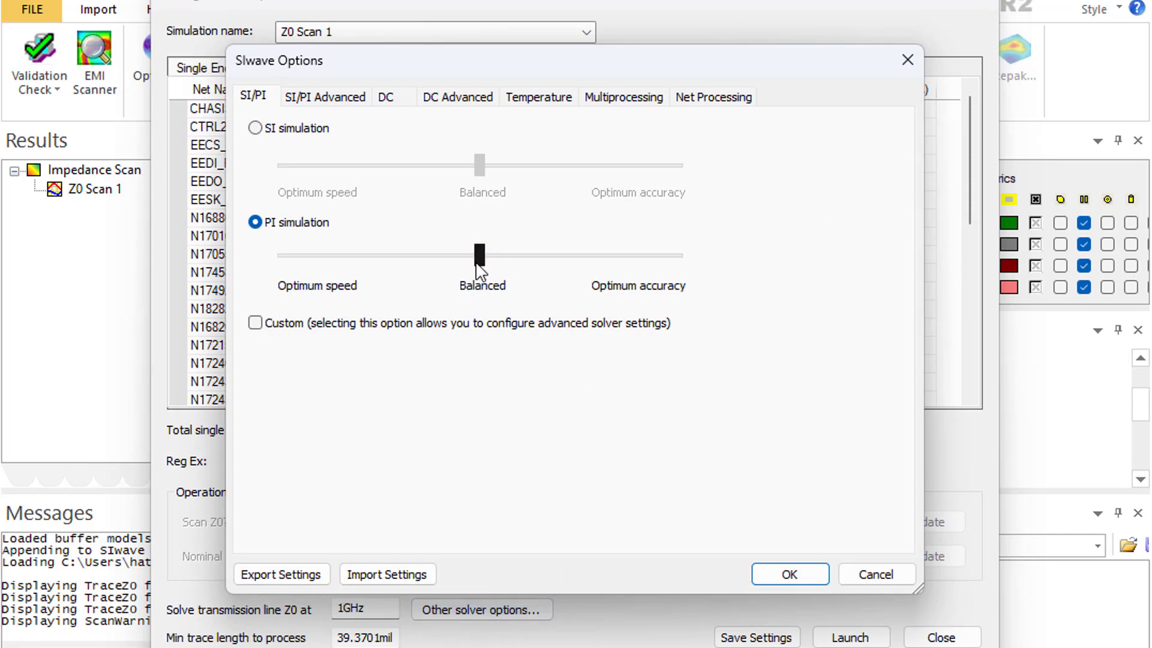
{"action": "left_click", "coordinate": [584, 256]}
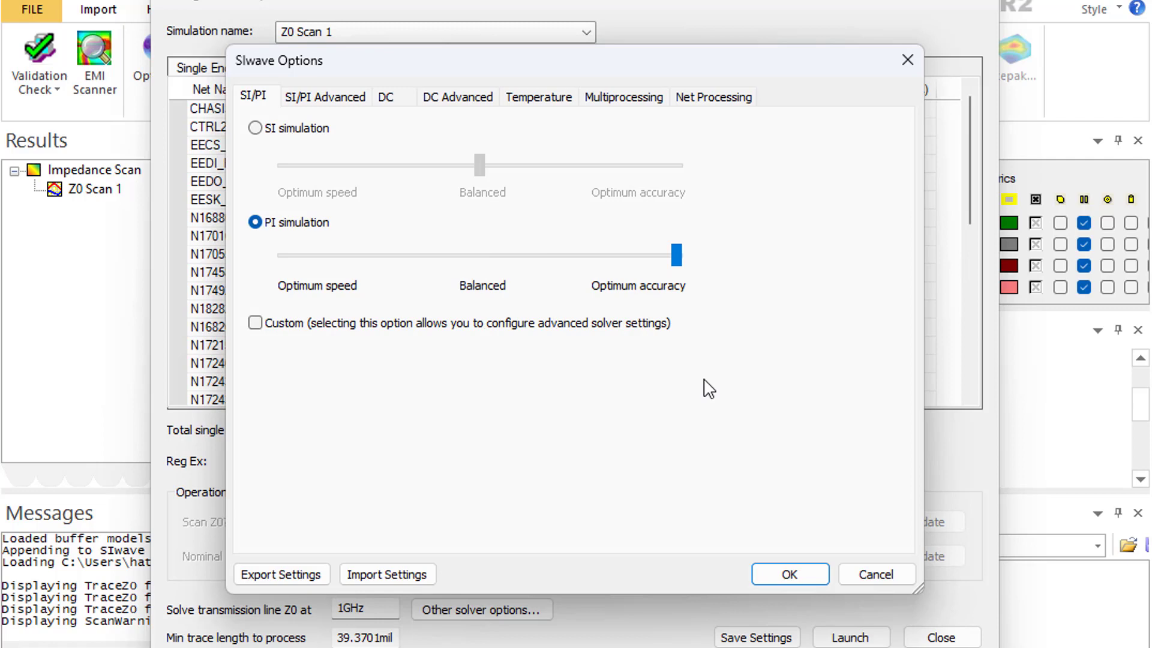